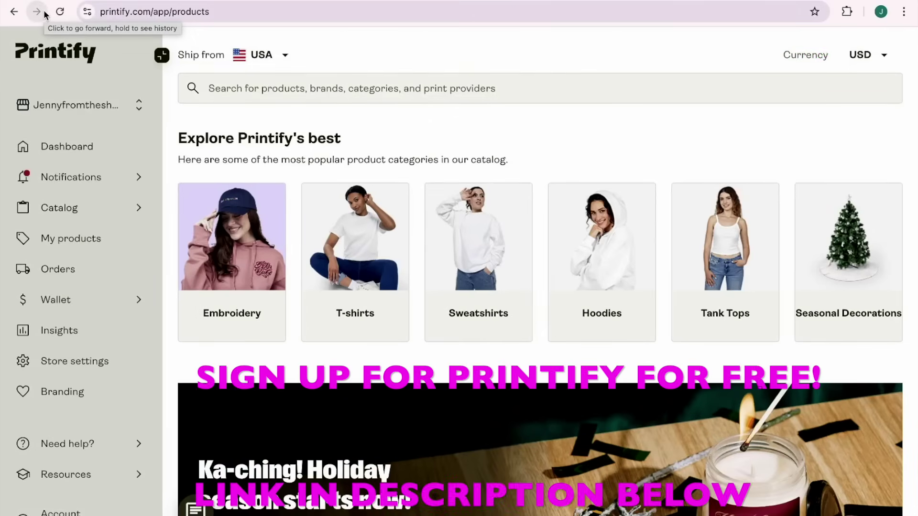
Open the Embroidery category from the Catalog and scroll through its products
left_click(72, 212)
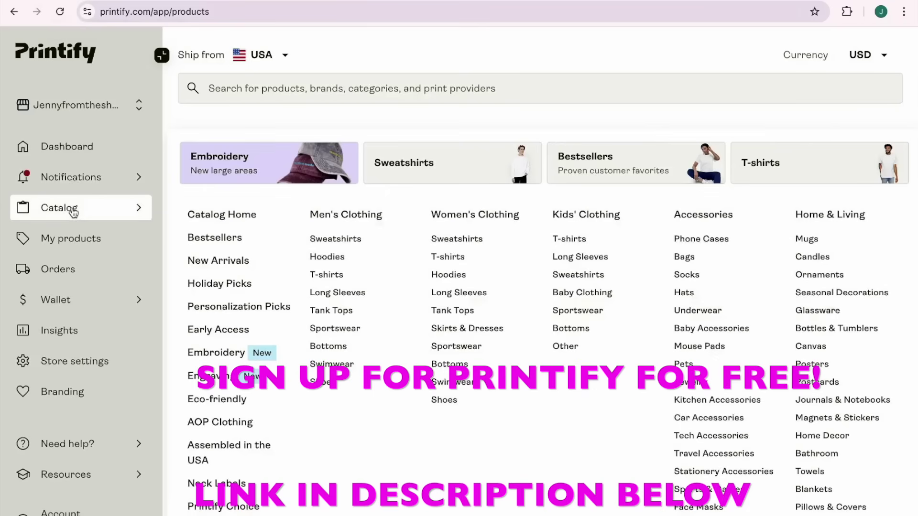
left_click(227, 359)
scroll(431, 422, "down", 5)
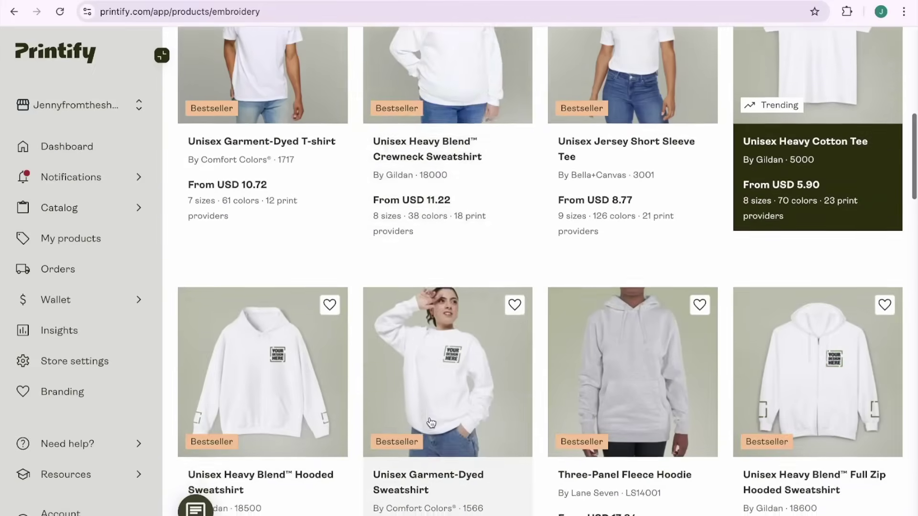
scroll(432, 422, "down", 10)
scroll(431, 423, "down", 9)
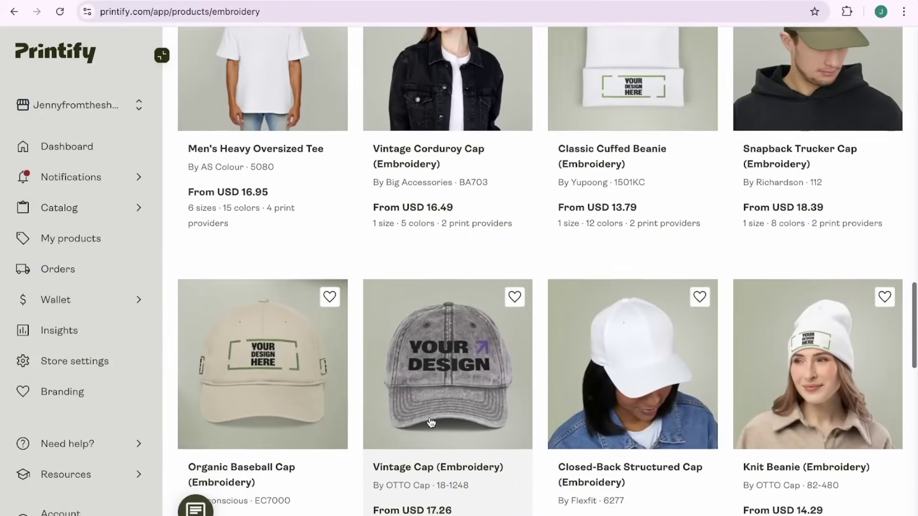
scroll(431, 423, "down", 6)
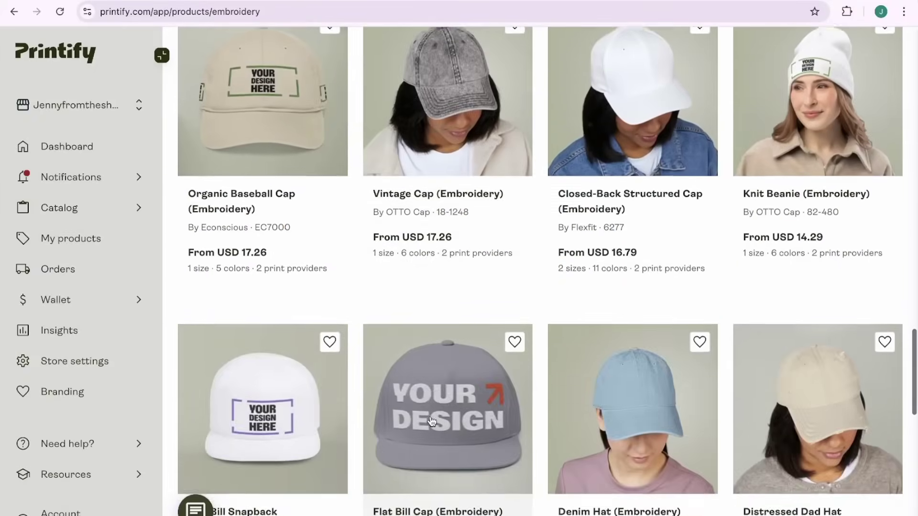
scroll(431, 423, "down", 20)
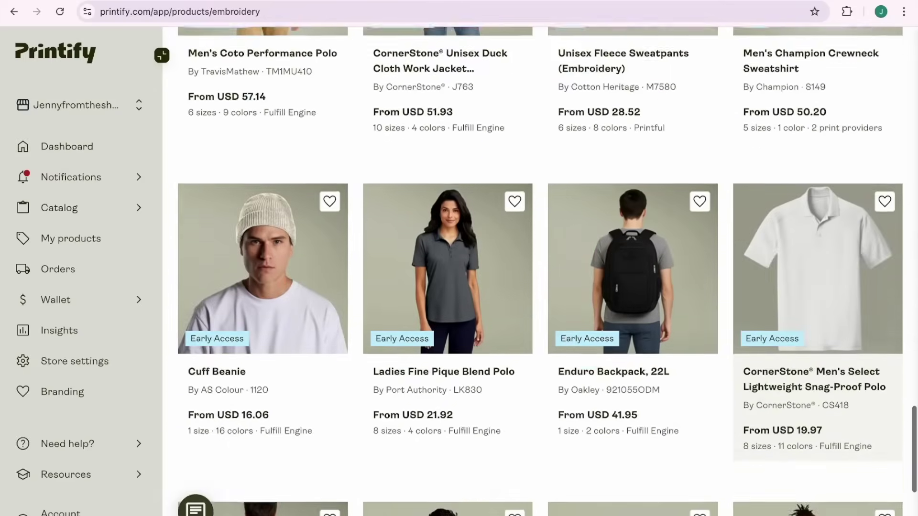
scroll(431, 423, "down", 8)
Browse page 2 of the embroidery products, then return to page 1
left_click(859, 504)
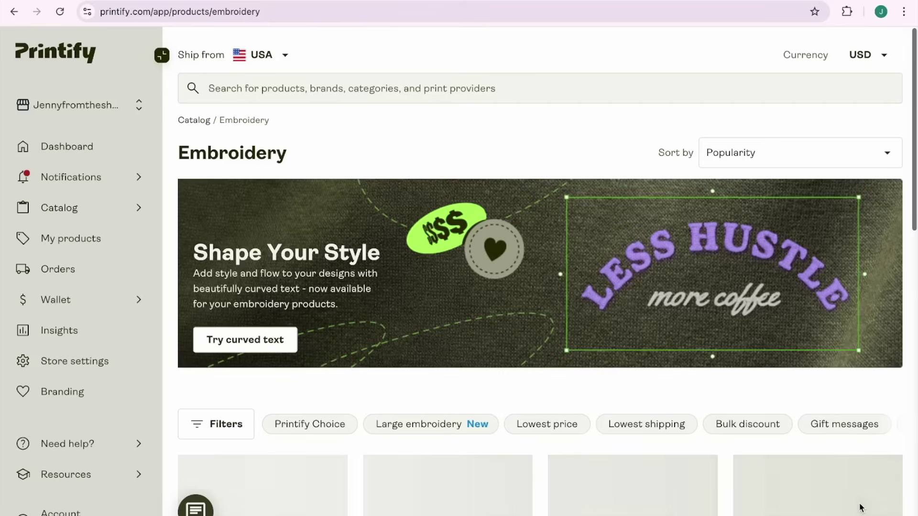
scroll(859, 497, "down", 15)
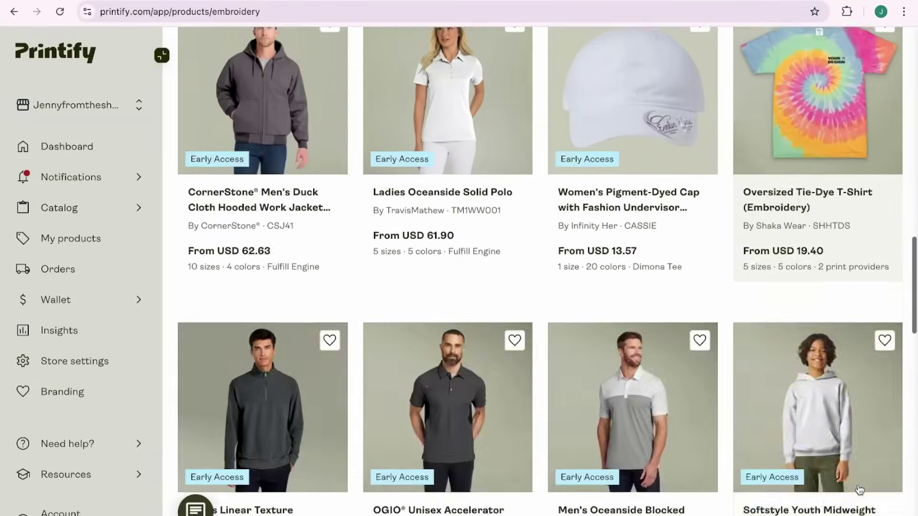
scroll(859, 489, "down", 10)
left_click(812, 505)
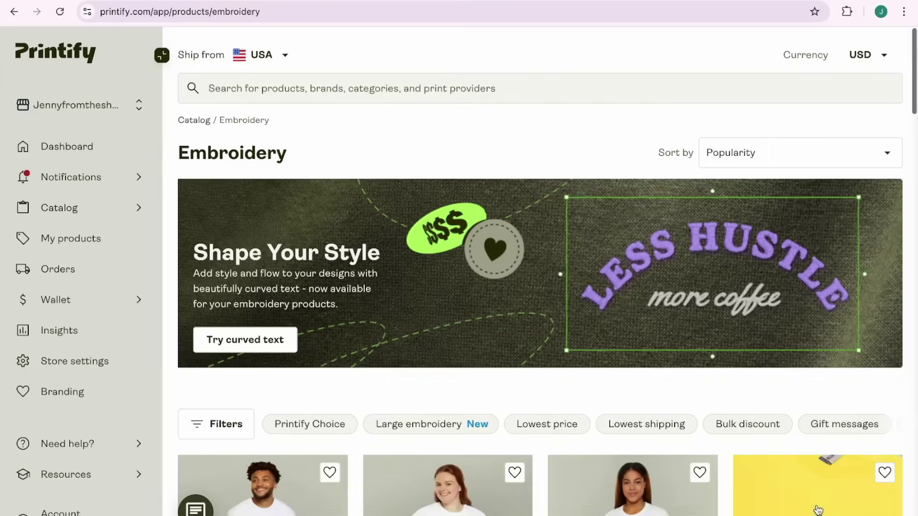
scroll(818, 510, "down", 5)
scroll(818, 509, "down", 20)
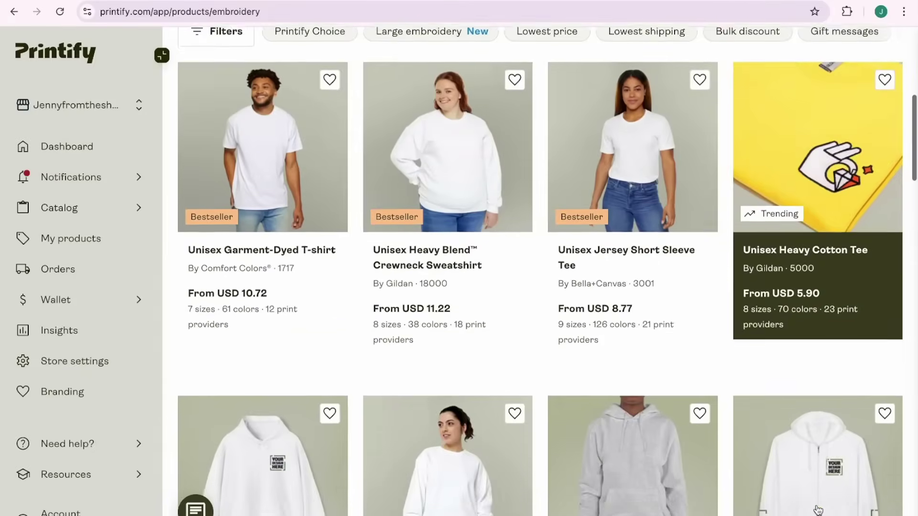
scroll(811, 507, "up", 1)
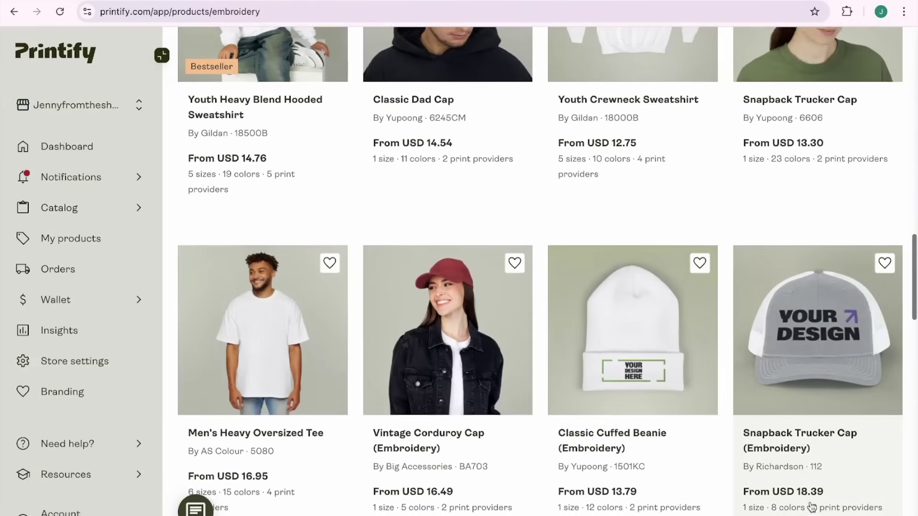
scroll(811, 506, "down", 1)
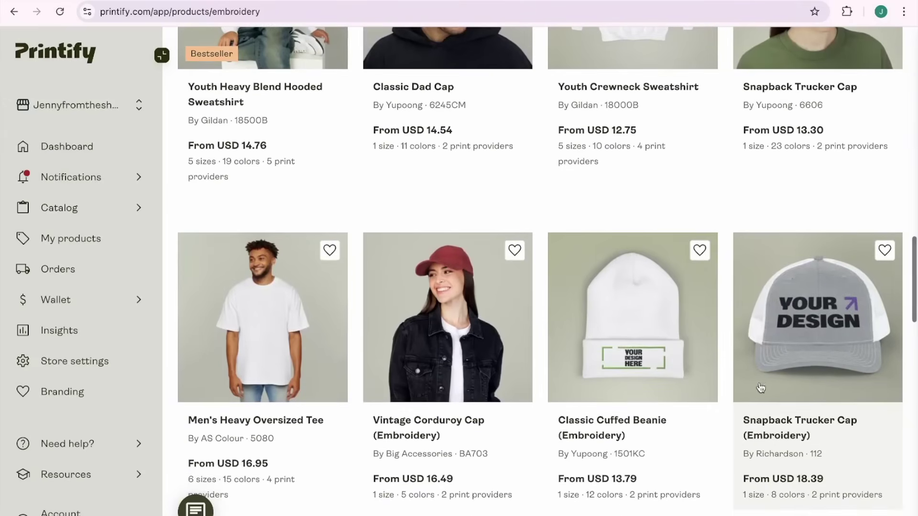
View the Classic Cuffed Beanie (Embroidery) page, then go back to the Embroidery category
left_click(660, 385)
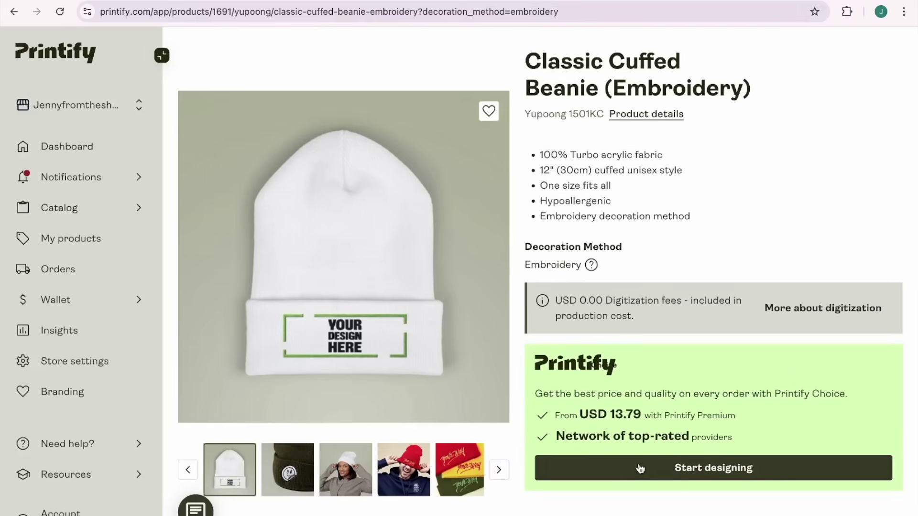
scroll(641, 469, "down", 1)
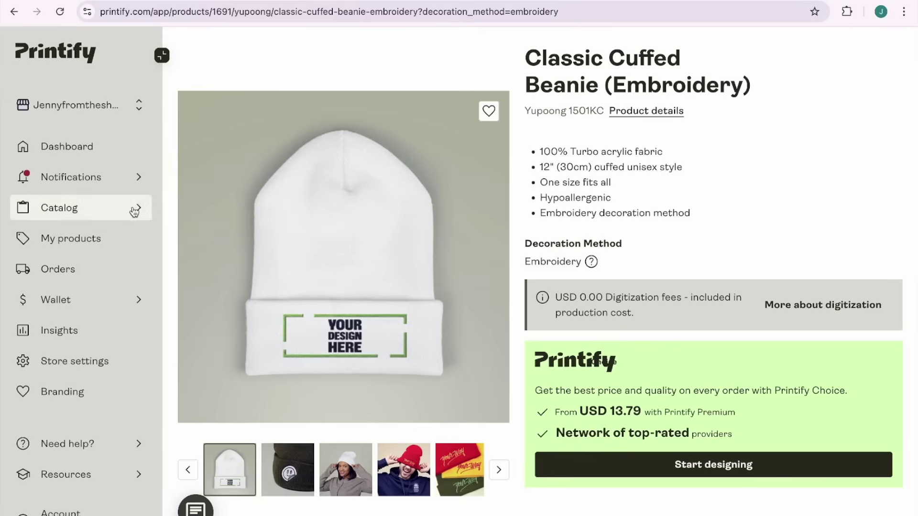
mouse_move(125, 213)
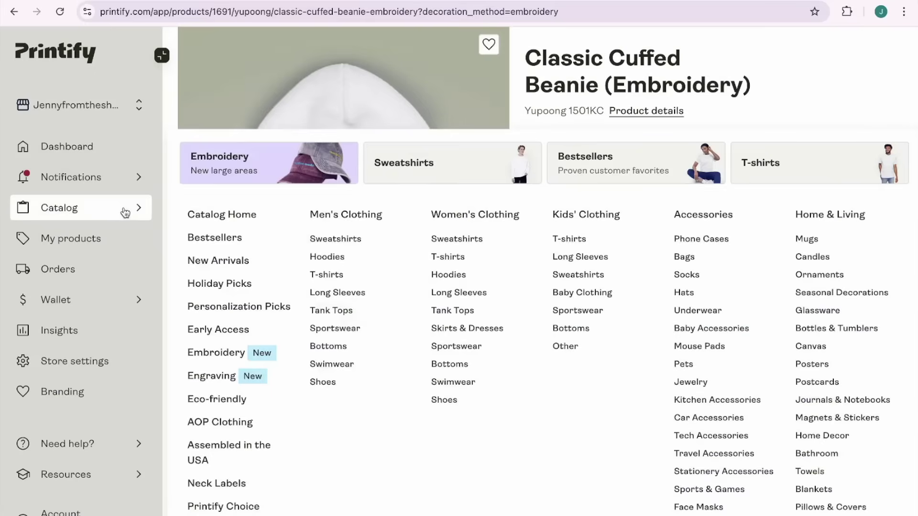
left_click(258, 352)
scroll(335, 335, "down", 5)
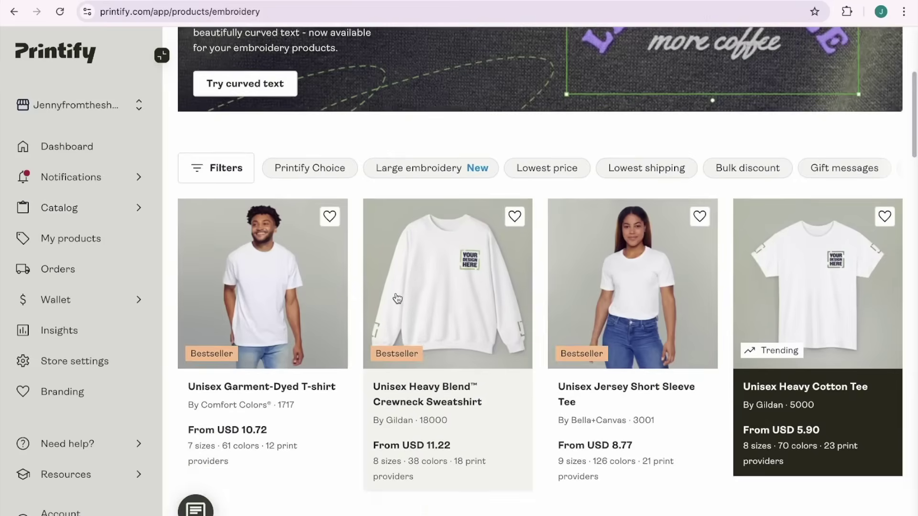
Compare DTG and Embroidery decoration on the Unisex Heavy Blend Crewneck Sweatshirt
left_click(419, 352)
scroll(423, 351, "down", 5)
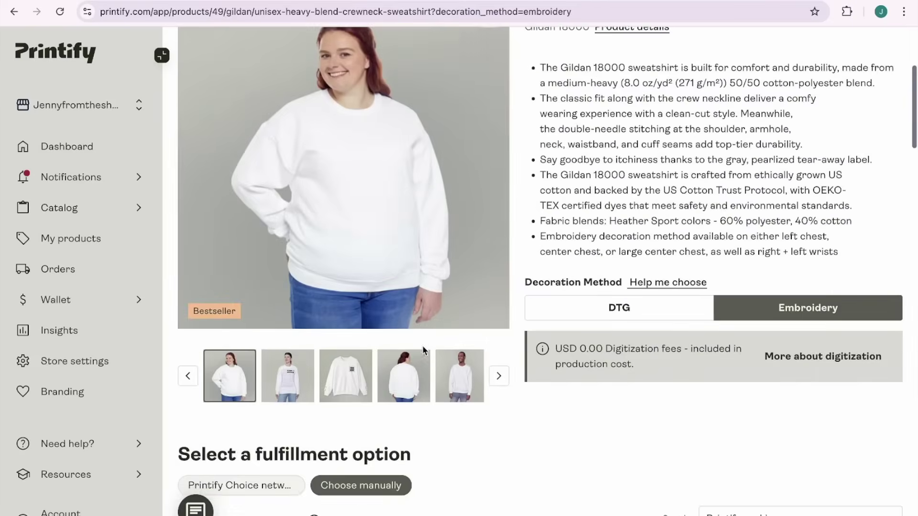
left_click(615, 310)
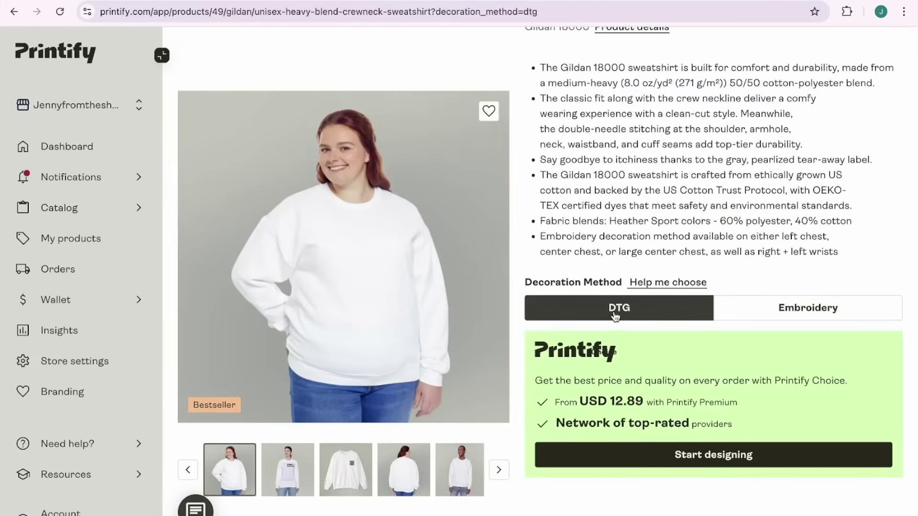
left_click(809, 318)
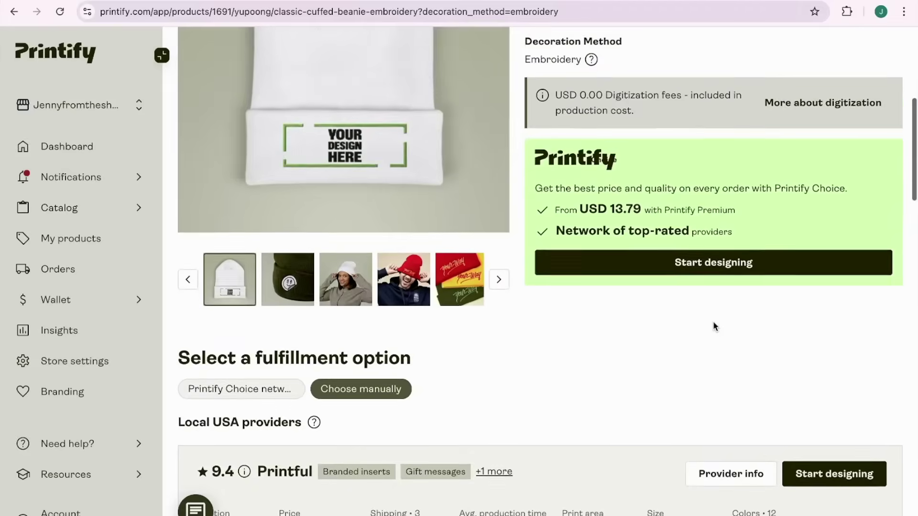
scroll(715, 325, "down", 3)
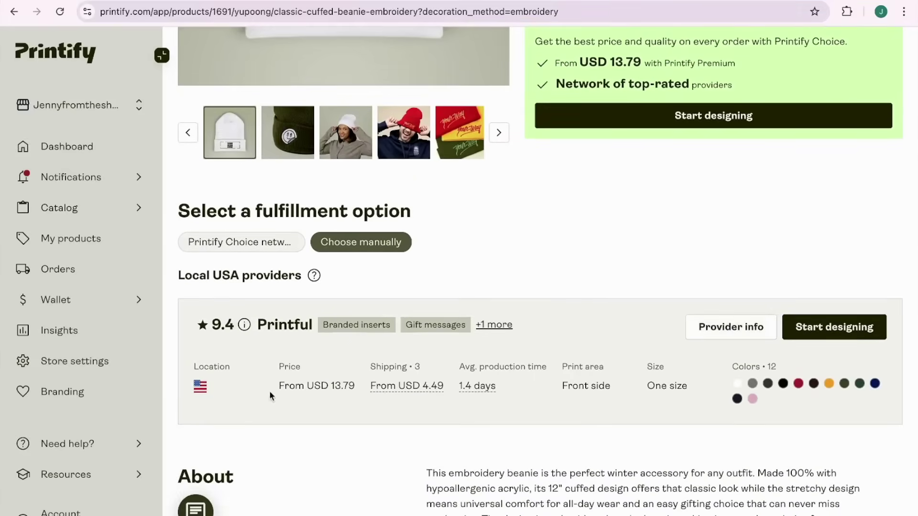
Start a Printful beanie design in Baby Pink and enlarge the Christmas design on the cuff
left_click(821, 328)
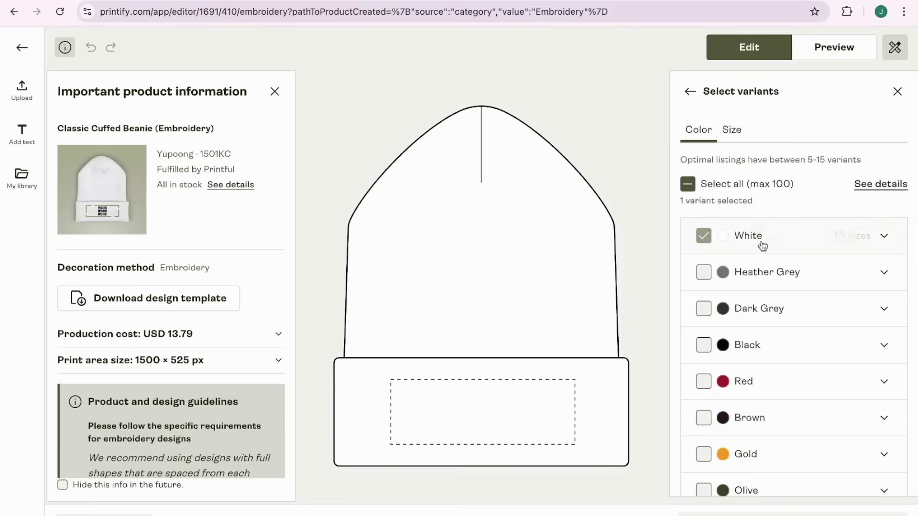
scroll(793, 368, "down", 3)
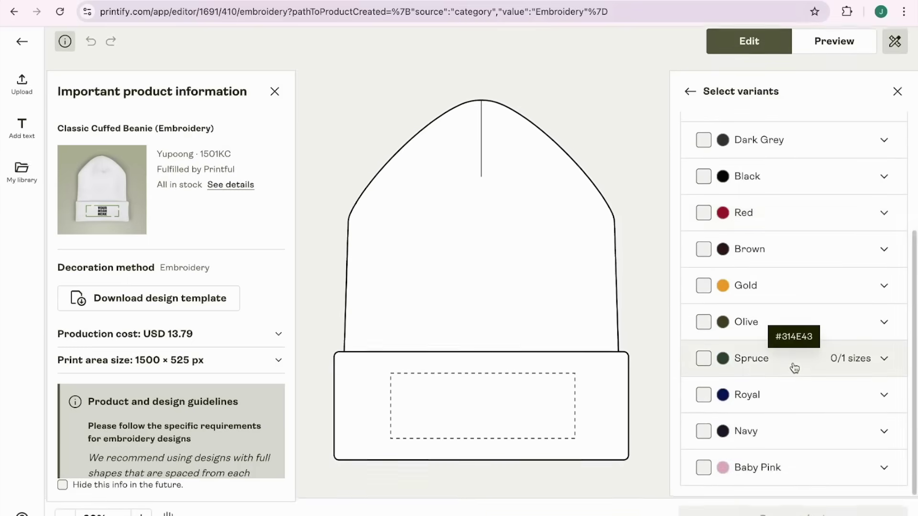
scroll(795, 368, "up", 4)
scroll(795, 368, "down", 3)
scroll(793, 369, "down", 1)
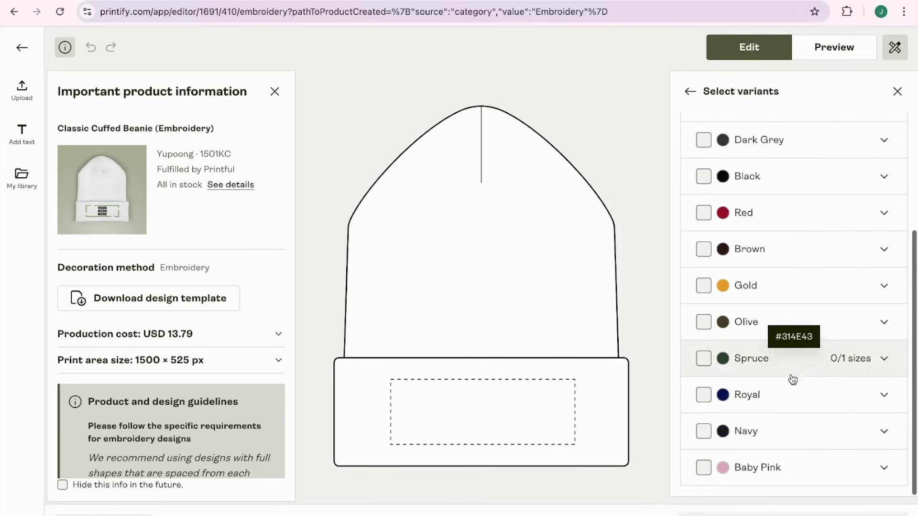
left_click(705, 471)
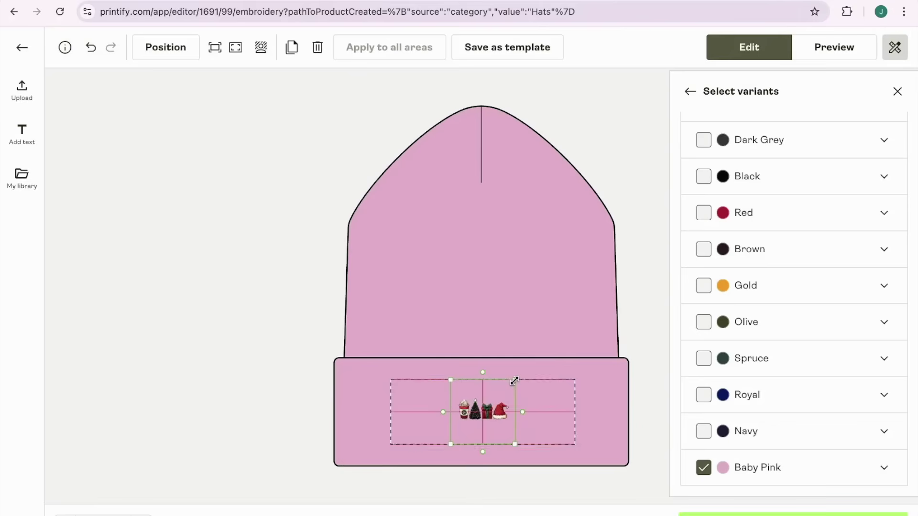
left_click_drag(514, 379, 678, 306)
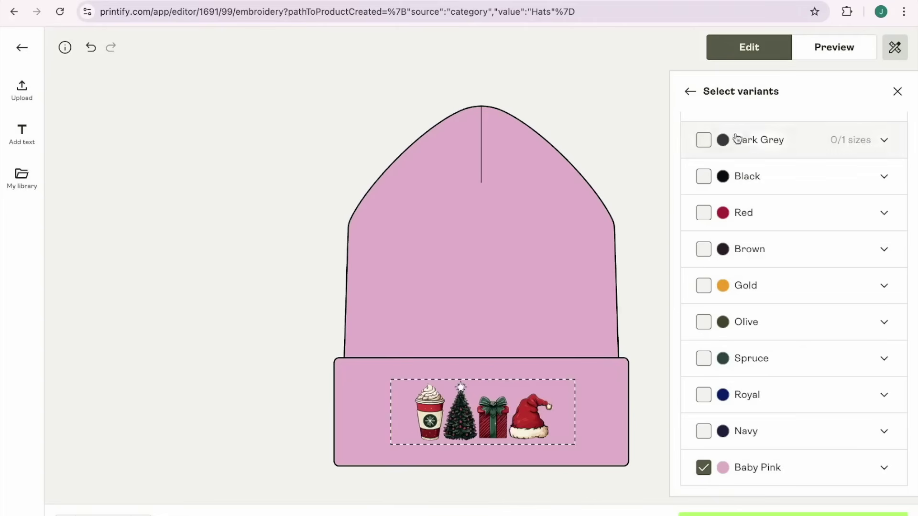
Preview the pink beanie's front mockup and capture a screenshot of it
left_click(840, 53)
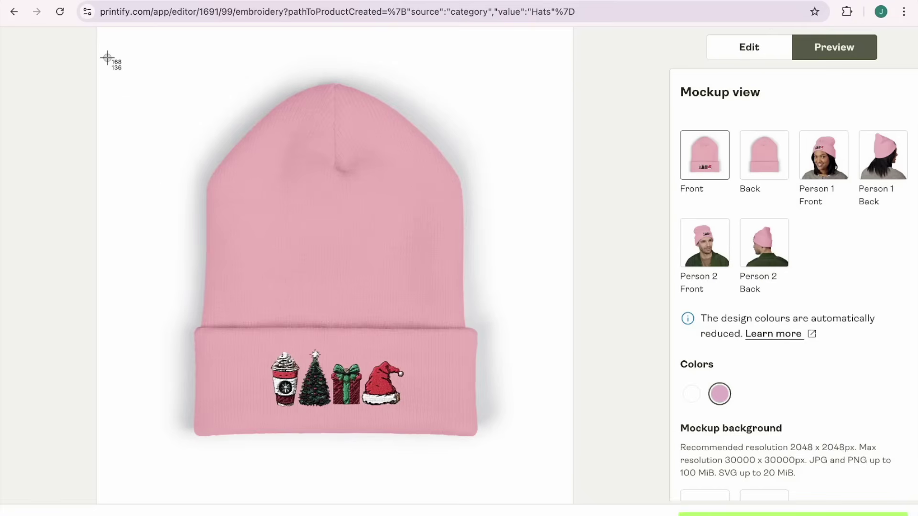
left_click_drag(108, 49, 538, 453)
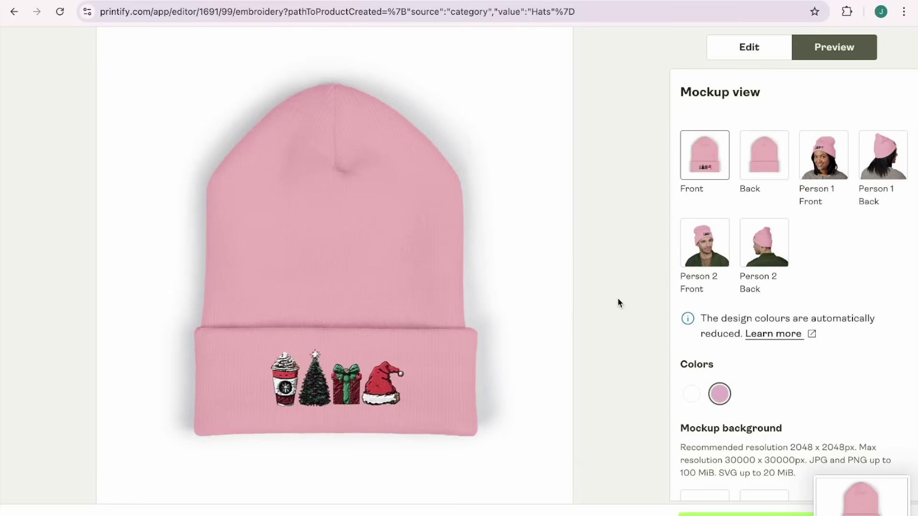
right_click(521, 230)
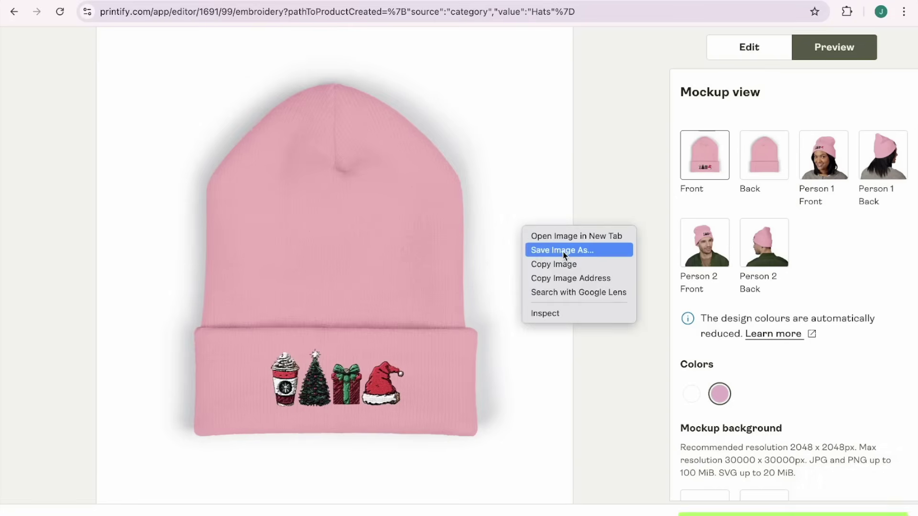
key("Escape")
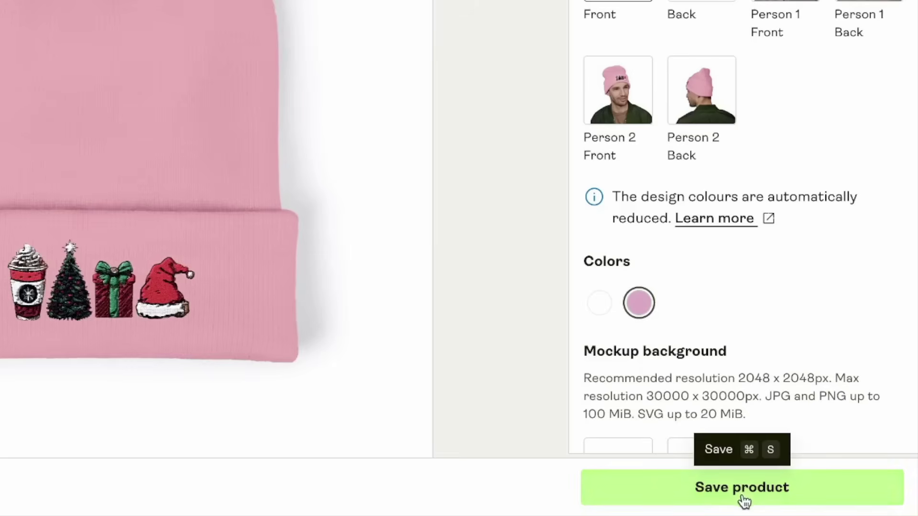
Save the pink beanie product and review its $22.98 retail price and $9.19 profit
left_click(744, 502)
scroll(595, 391, "down", 5)
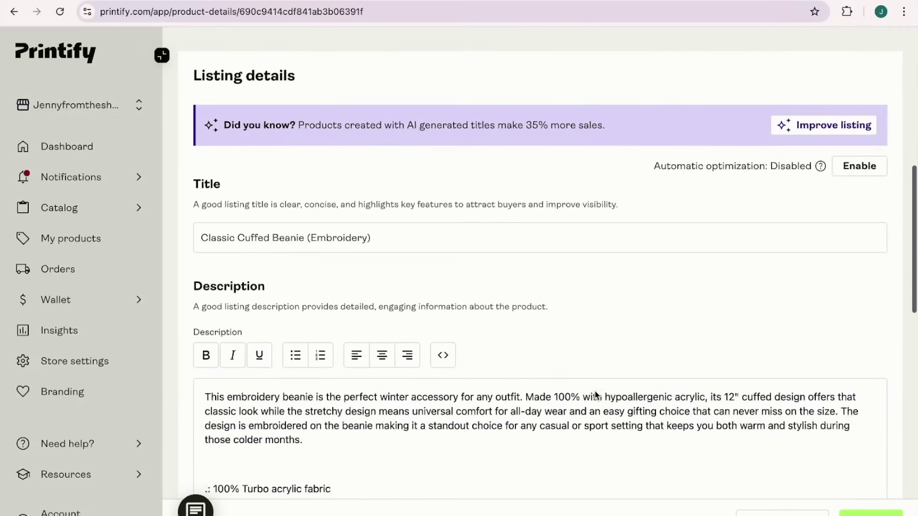
scroll(595, 395, "down", 15)
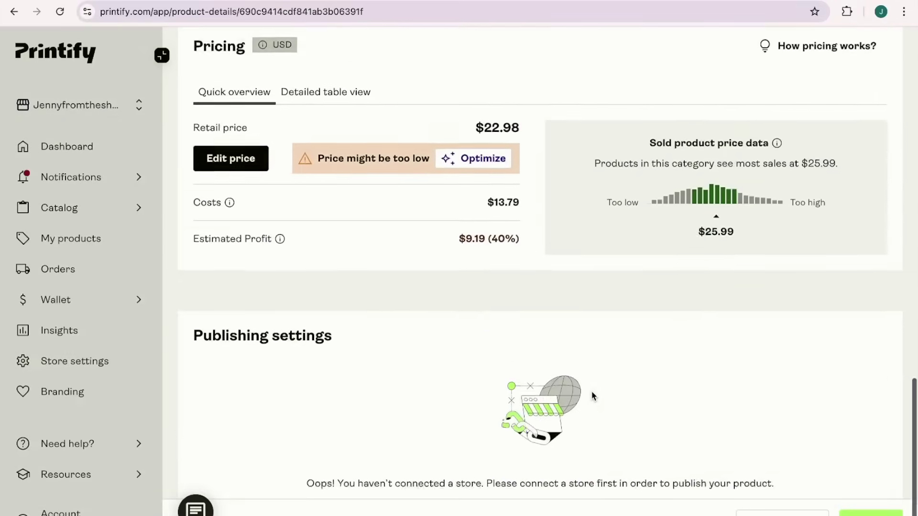
scroll(593, 396, "down", 3)
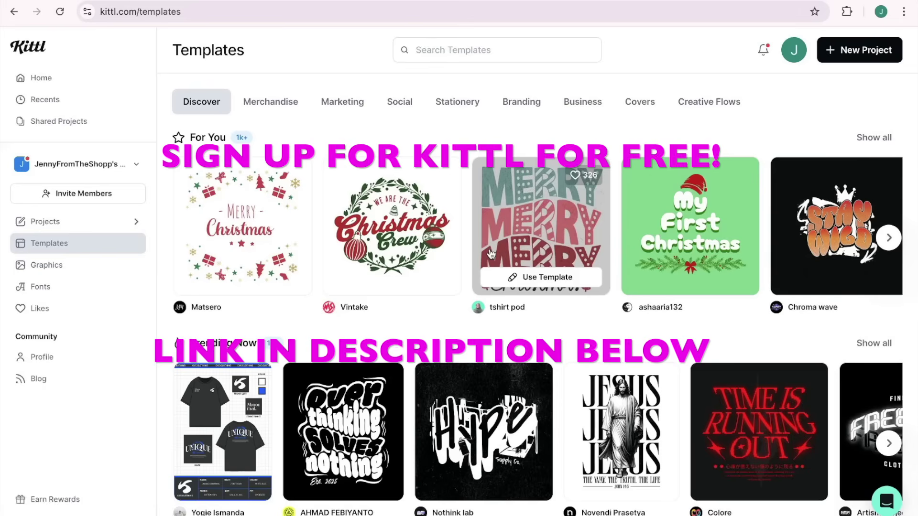
Create a new Kittl project with a 3000 × 2250 px artboard
left_click(853, 54)
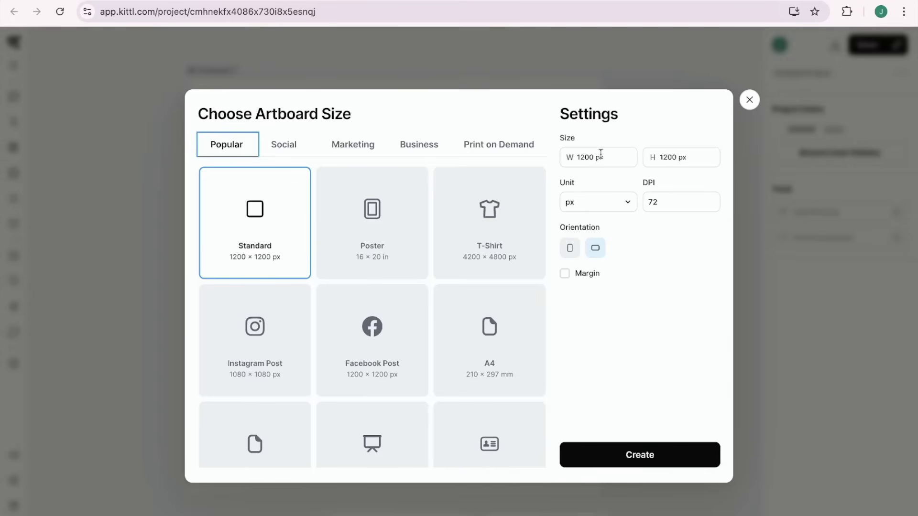
left_click(584, 161)
type("3000")
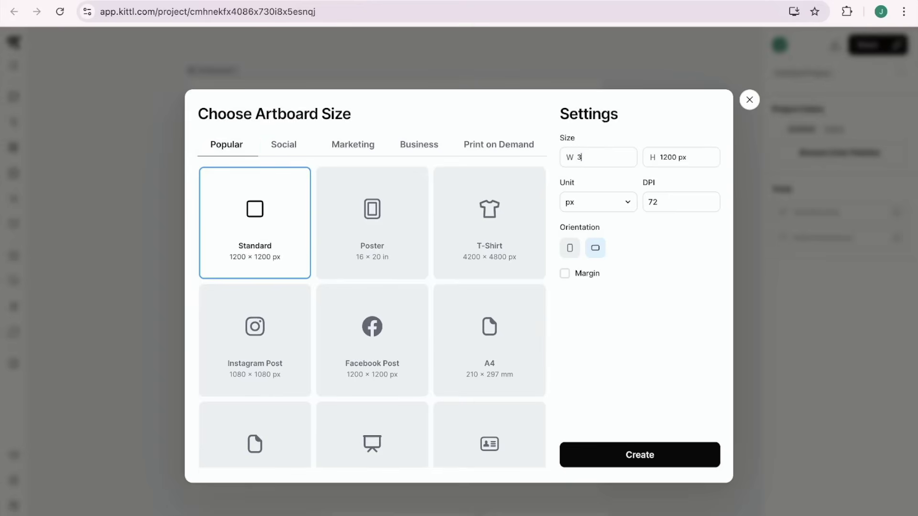
left_click(653, 158)
type("2250")
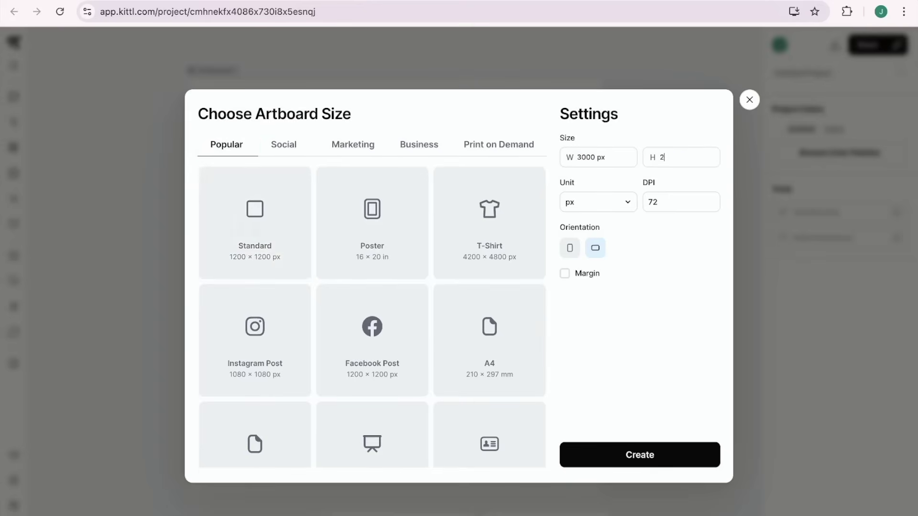
left_click(647, 454)
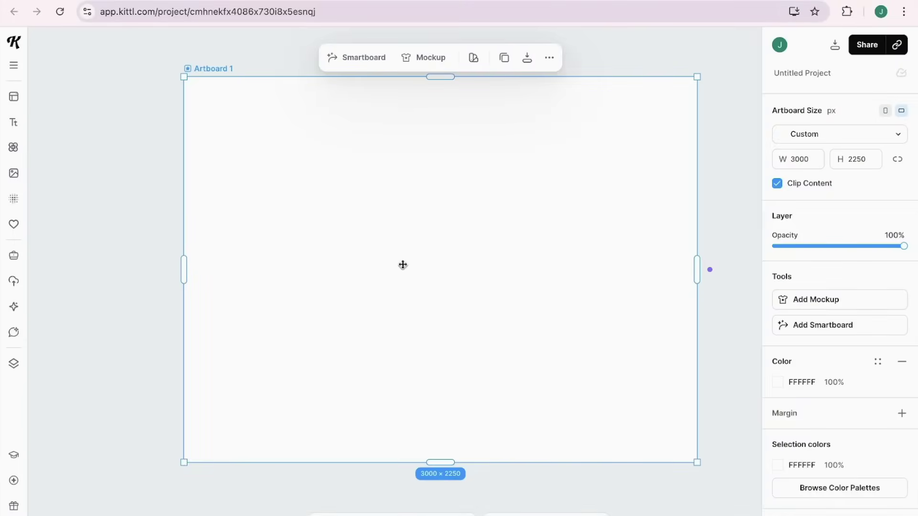
Place the uploaded pink beanie image on the artboard and enlarge it
left_click(134, 213)
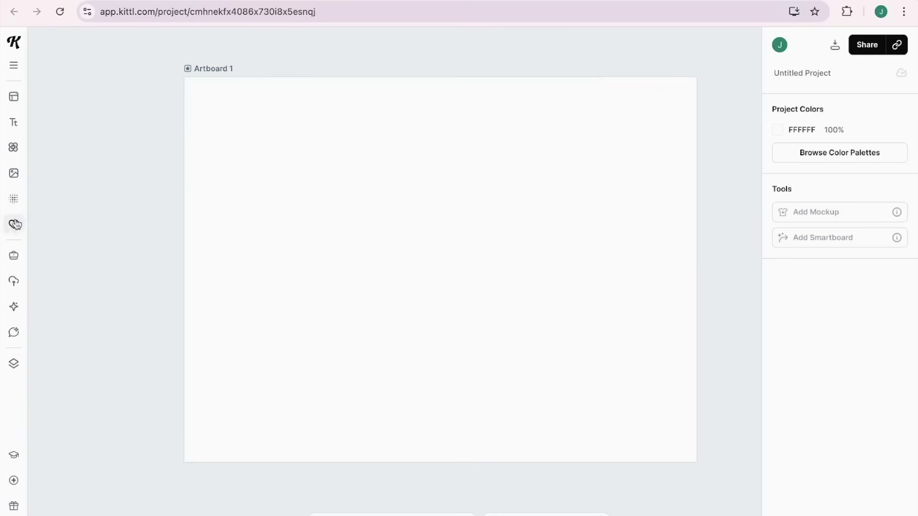
left_click(14, 281)
left_click(67, 100)
left_click_drag(308, 369, 225, 463)
left_click(238, 220)
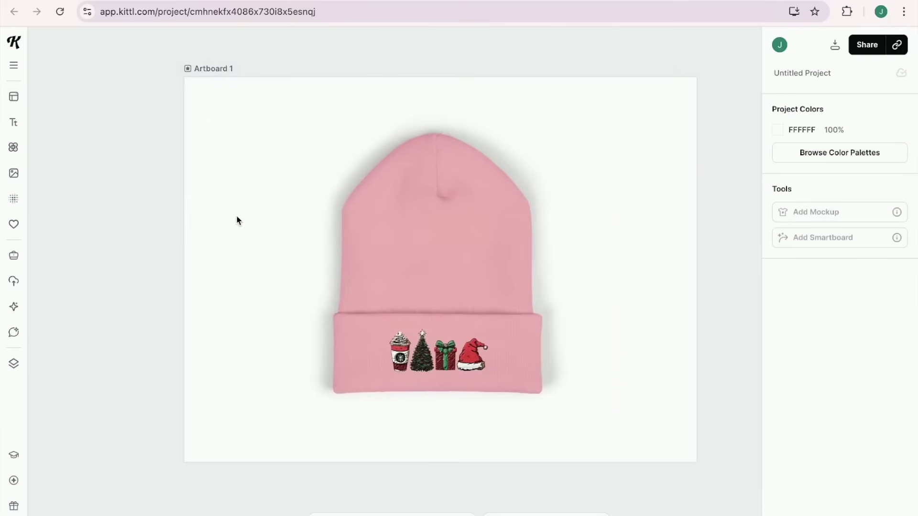
Create a Smartboard from Artboard 1, keeping Nano Banana as the model
left_click(207, 68)
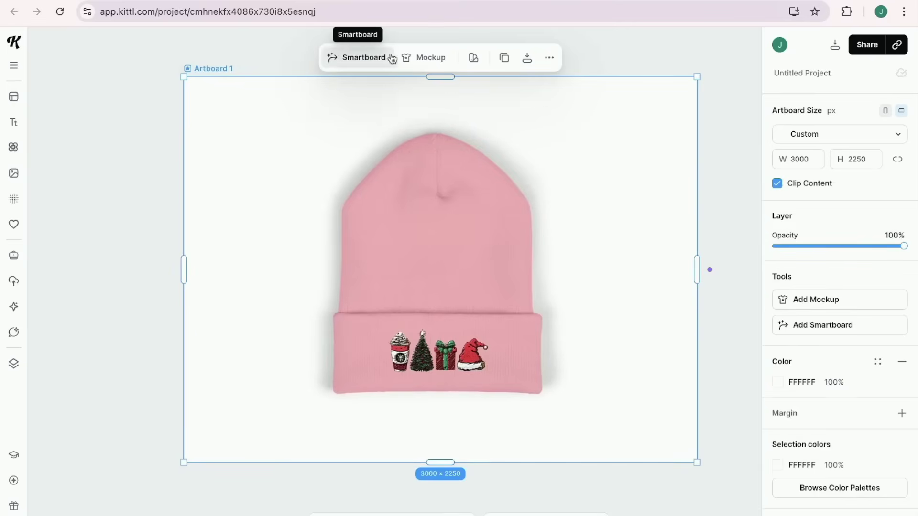
left_click(357, 64)
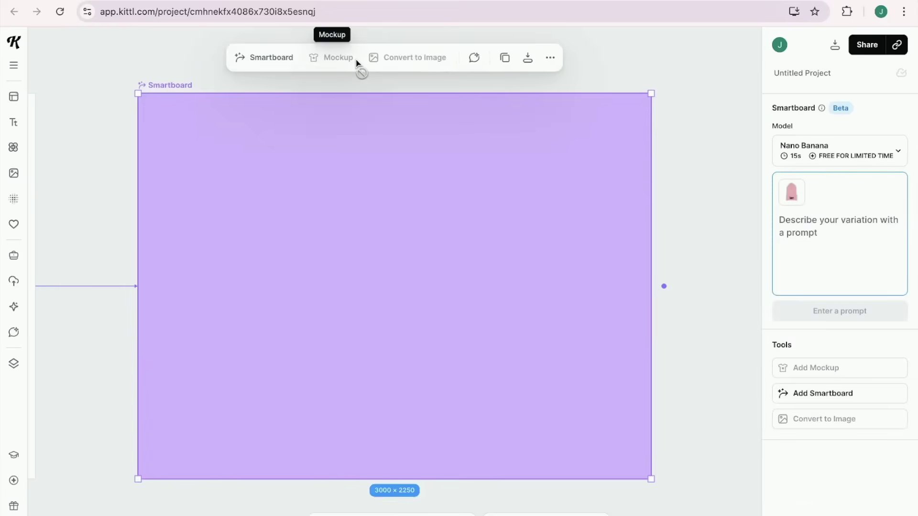
scroll(365, 252, "down", 5)
scroll(365, 252, "up", 3)
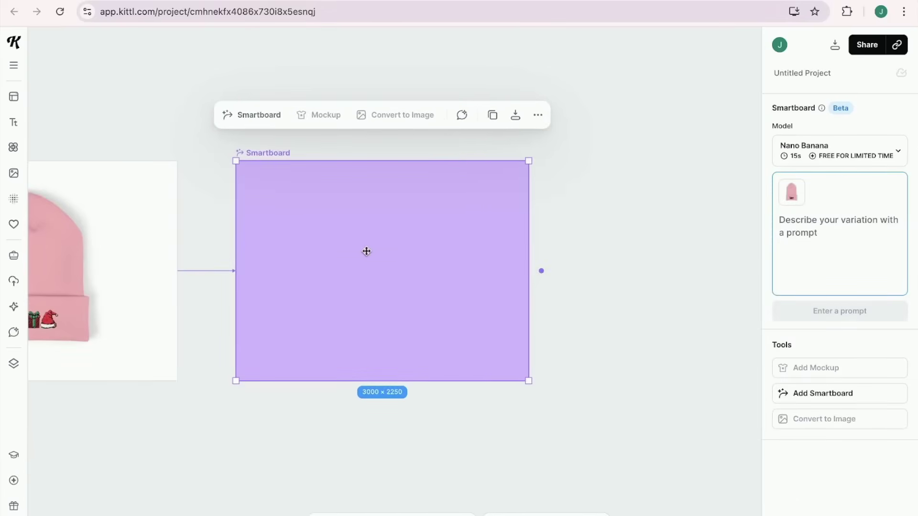
scroll(366, 252, "left", 5)
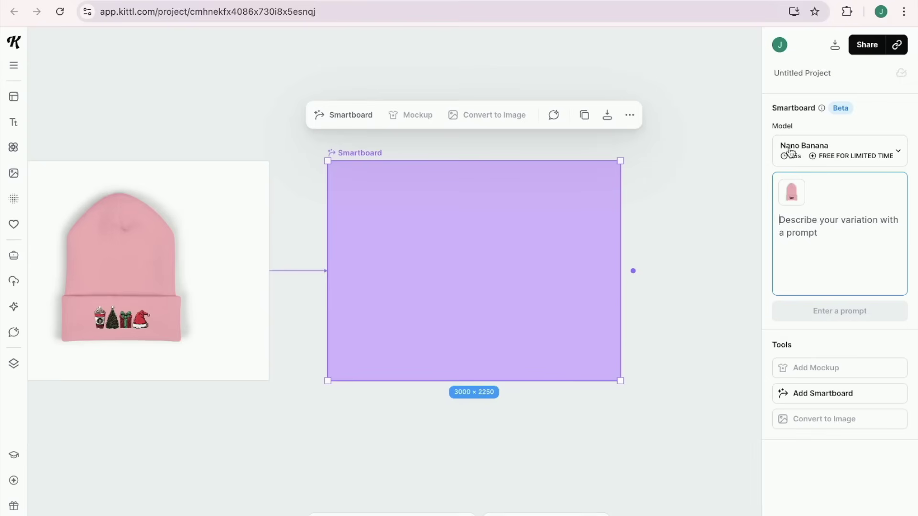
left_click(897, 154)
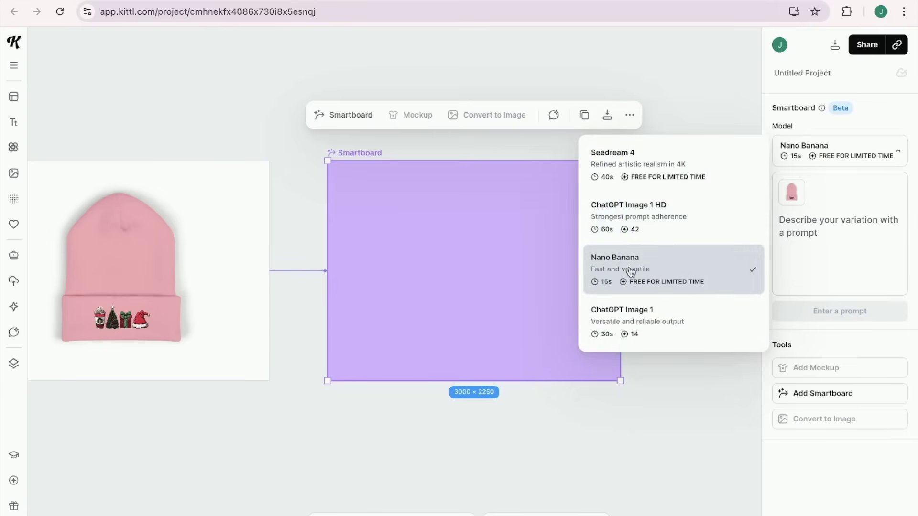
left_click(648, 271)
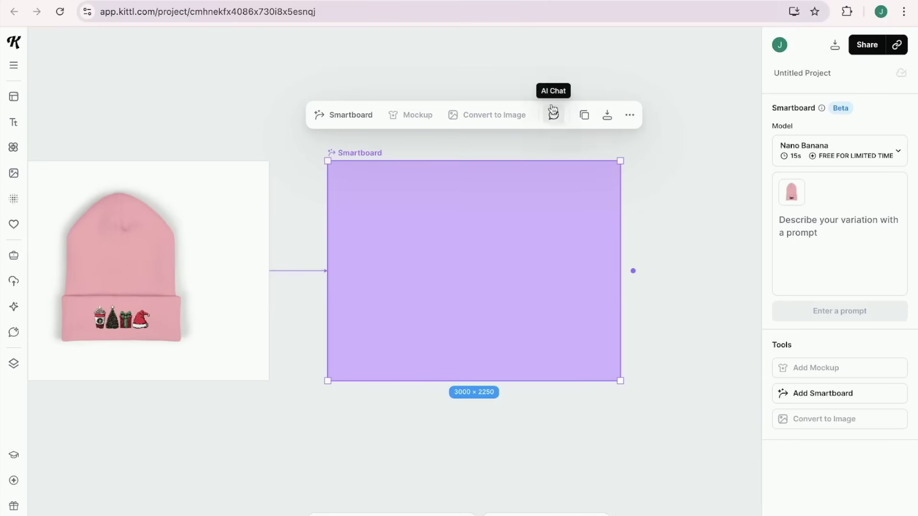
Scroll through the Pinterest search results for 'beanie'
left_click(555, 1)
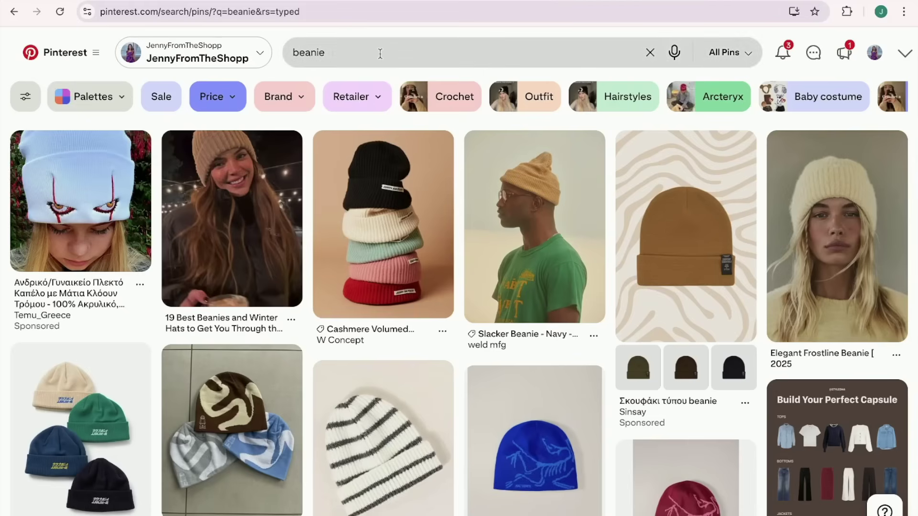
left_click_drag(369, 53, 293, 55)
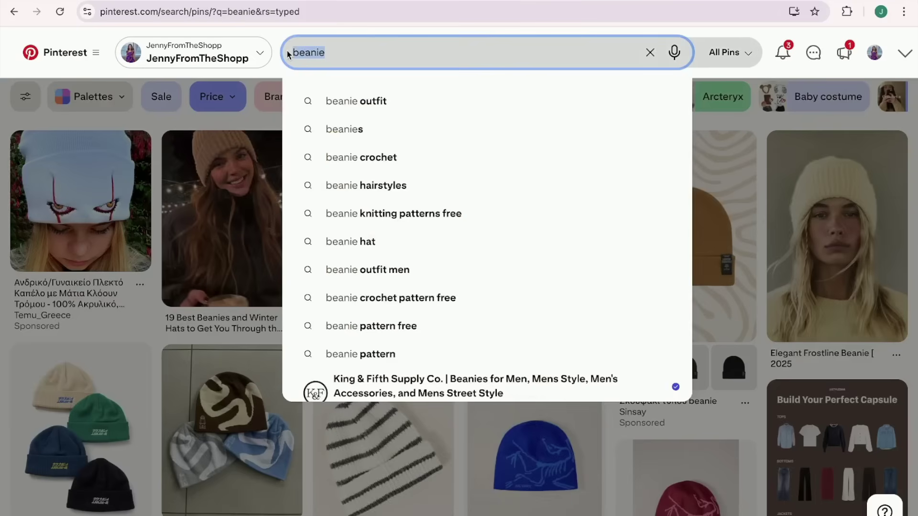
left_click(280, 33)
scroll(311, 341, "down", 15)
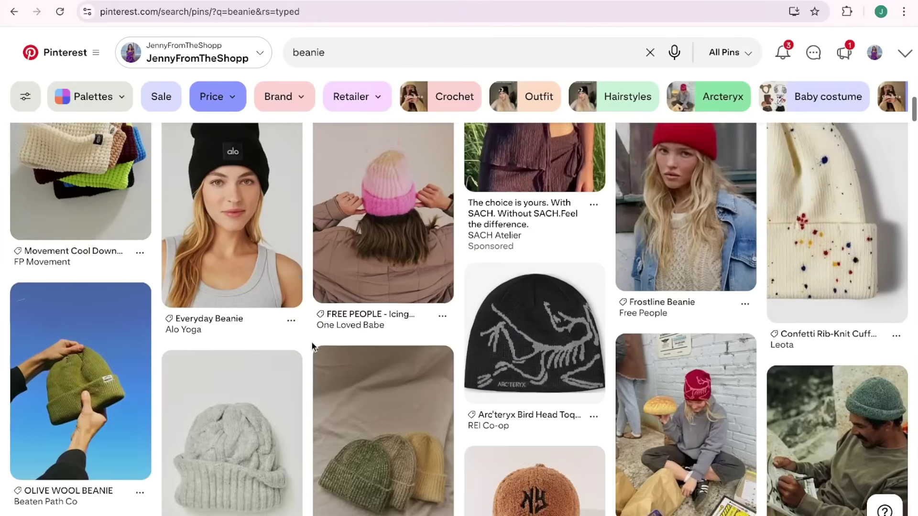
scroll(311, 341, "down", 10)
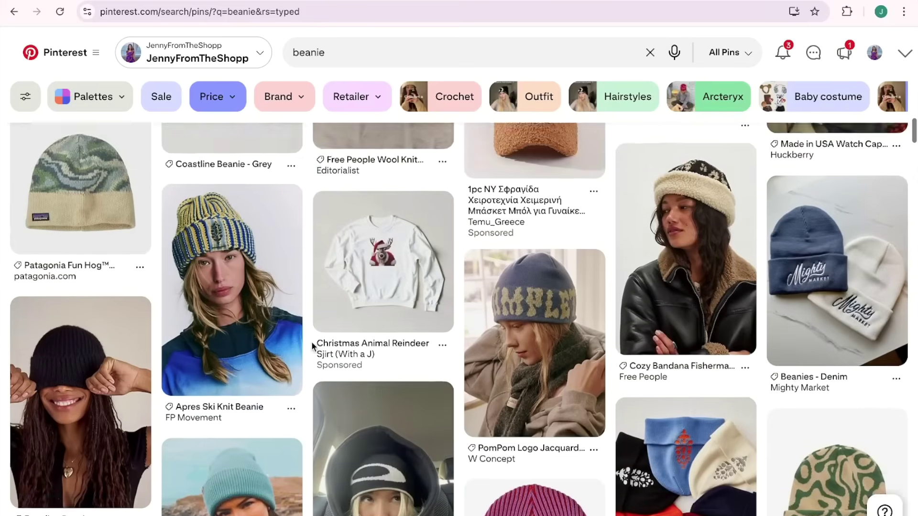
scroll(312, 342, "down", 6)
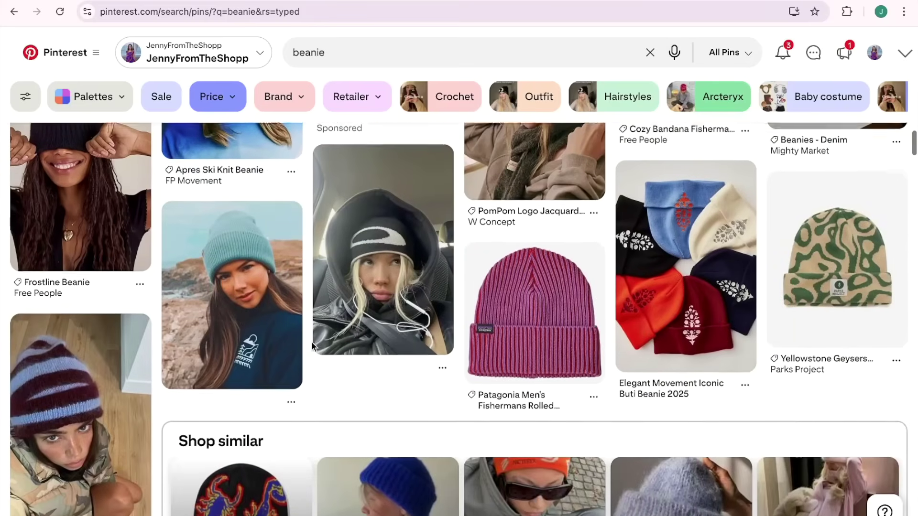
scroll(312, 342, "down", 6)
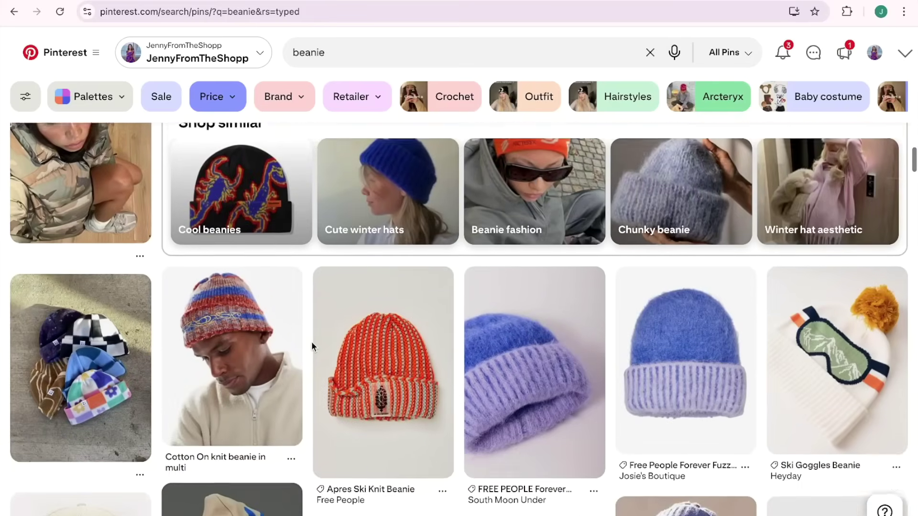
scroll(311, 341, "down", 7)
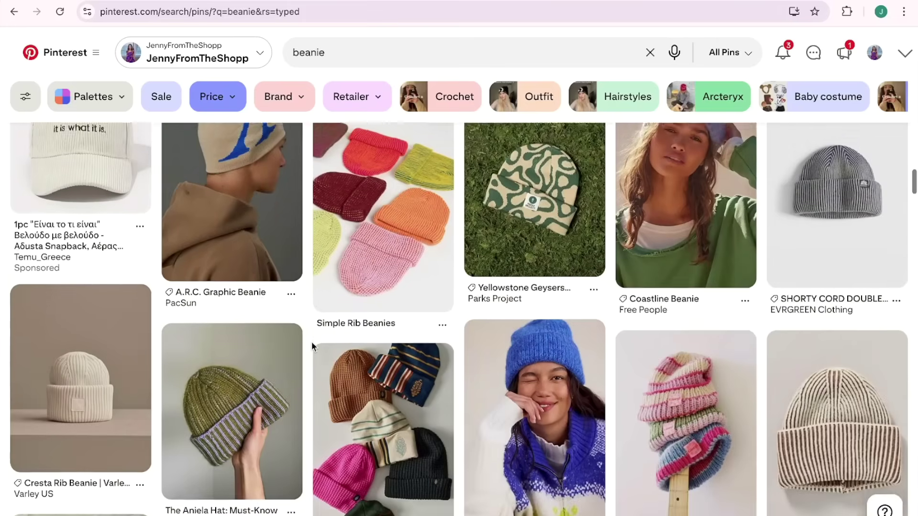
scroll(311, 342, "down", 8)
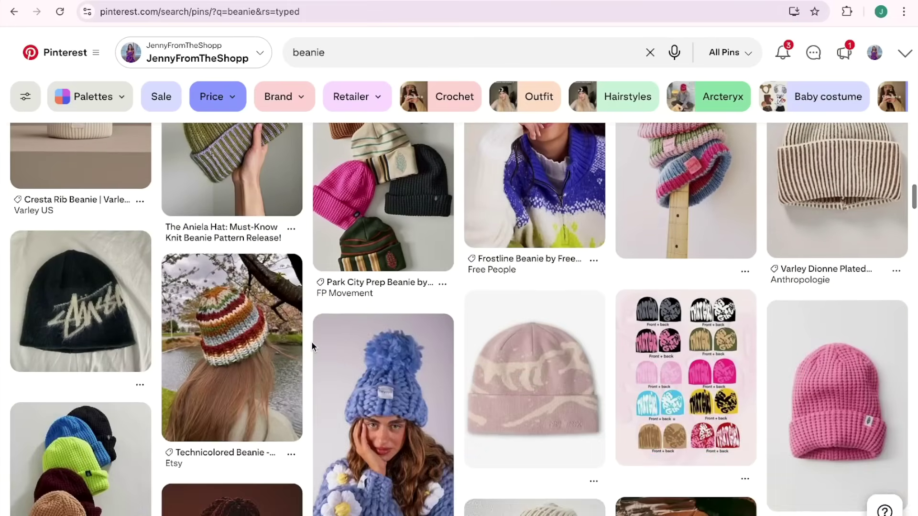
scroll(311, 342, "down", 3)
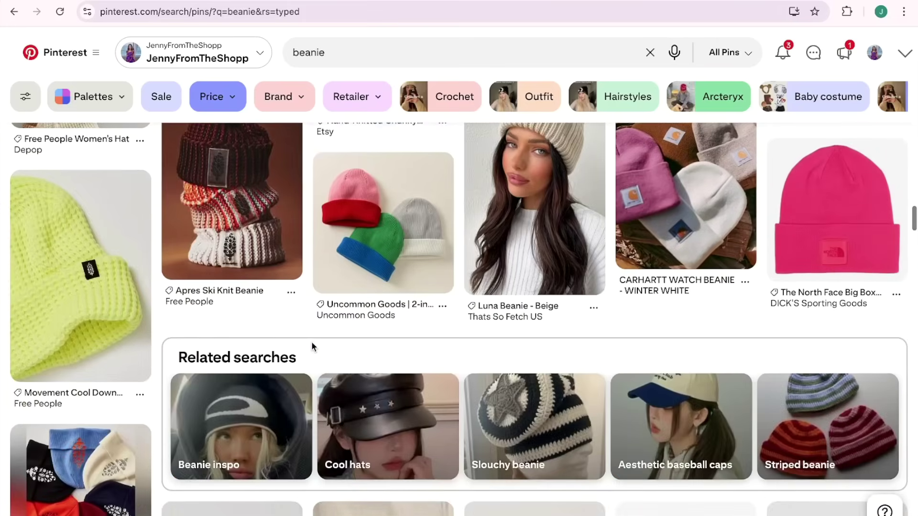
scroll(312, 343, "down", 10)
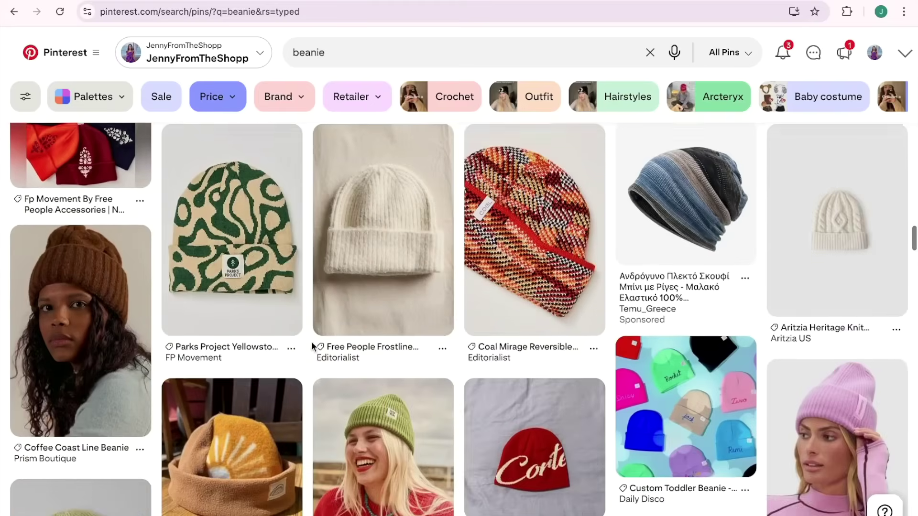
scroll(312, 342, "down", 8)
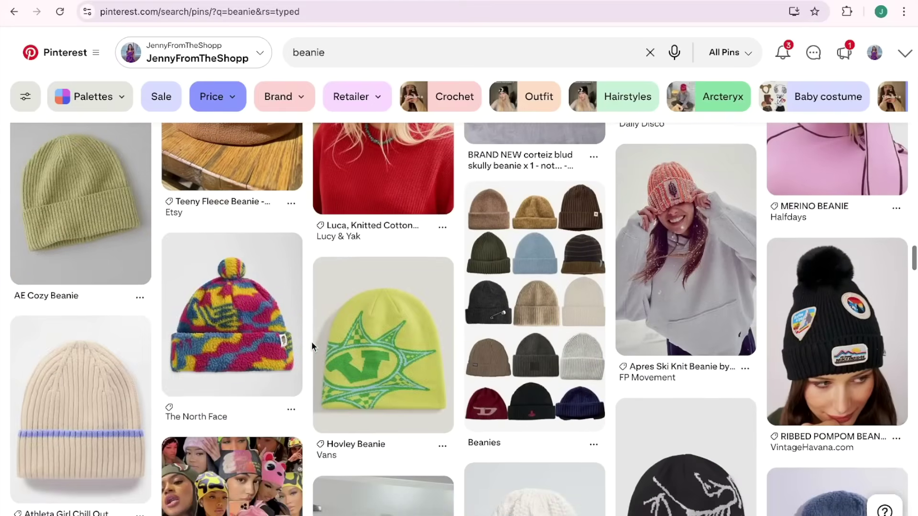
scroll(311, 342, "down", 6)
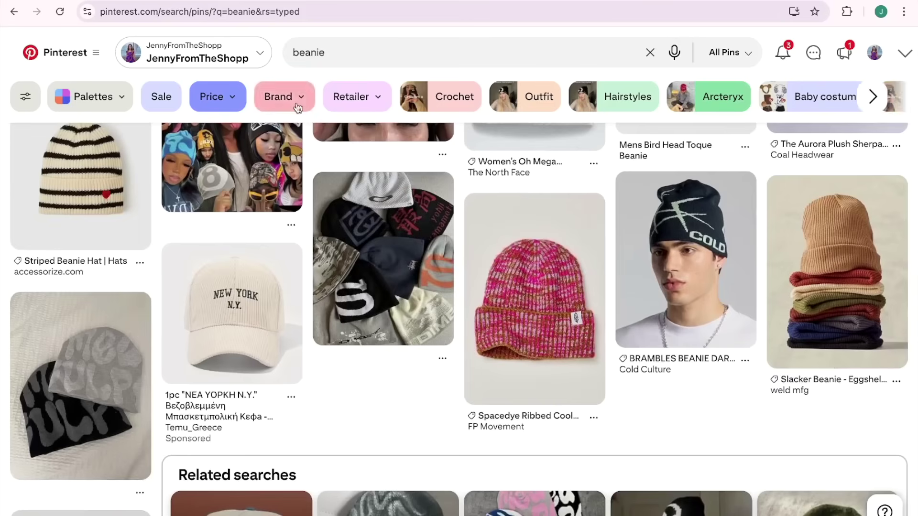
Search Pinterest for 'christmas beanie' and browse the results
left_click(292, 51)
type("christmas")
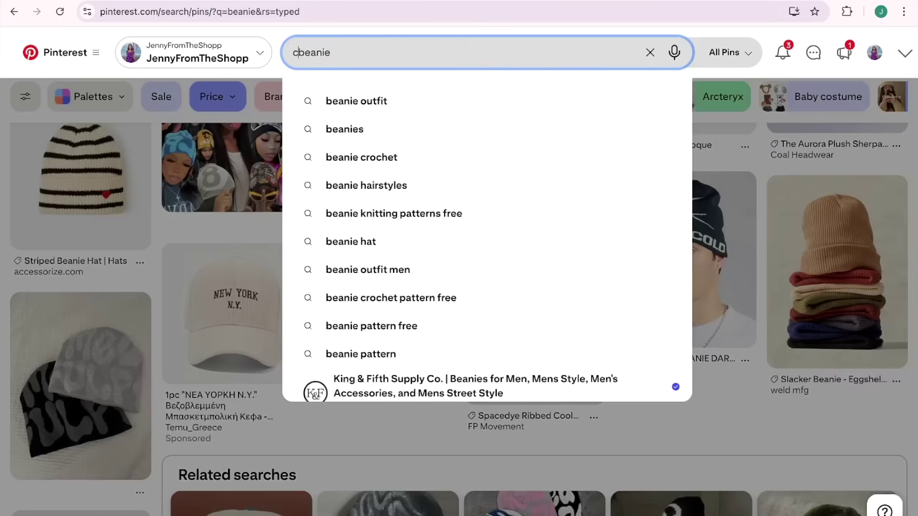
key("Return")
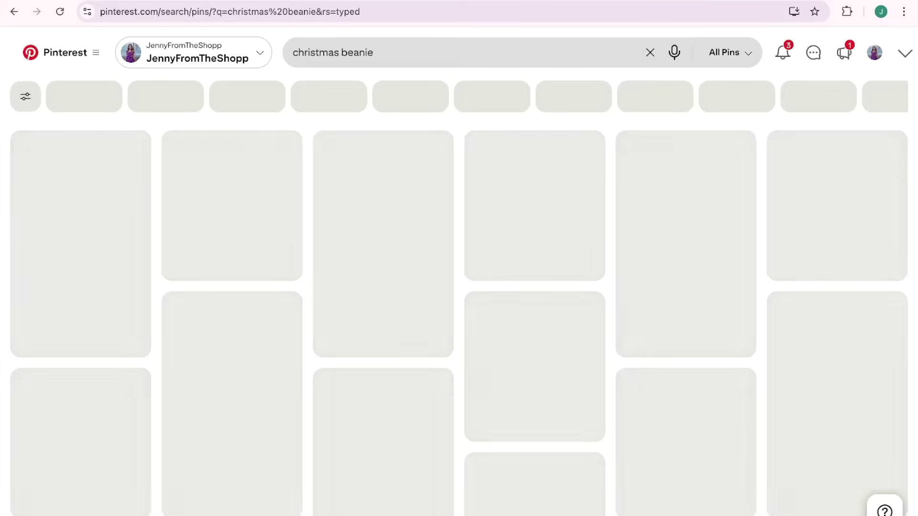
scroll(468, 345, "down", 8)
scroll(468, 351, "down", 6)
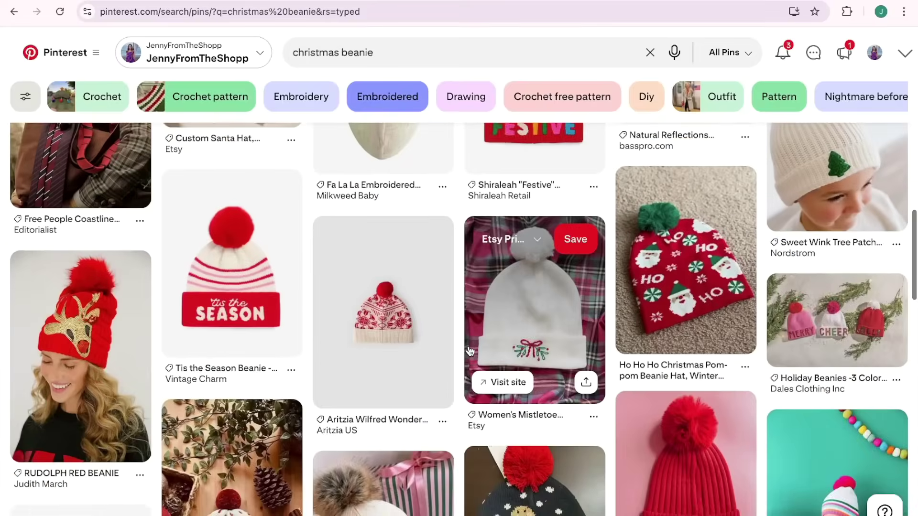
scroll(470, 351, "up", 2)
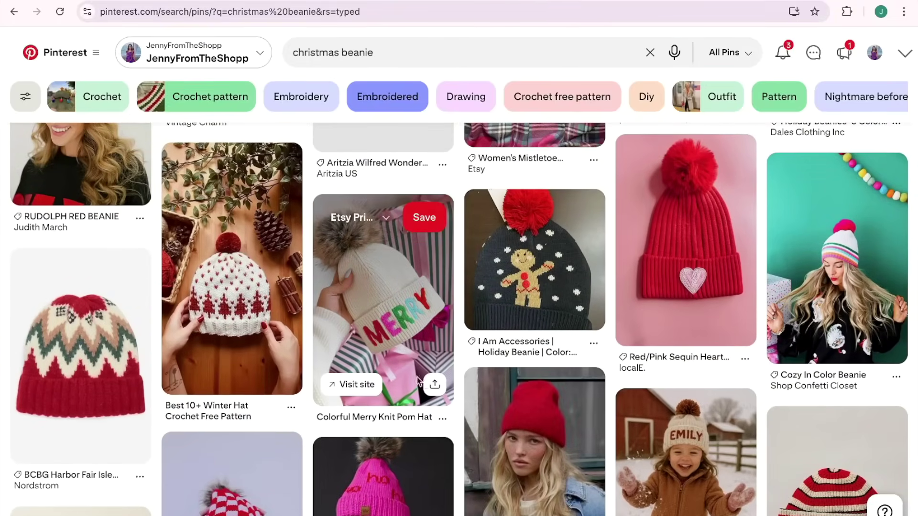
Save the Colorful Merry Knit Pom Hat photo as 'mockup example' to the Desktop
left_click(380, 315)
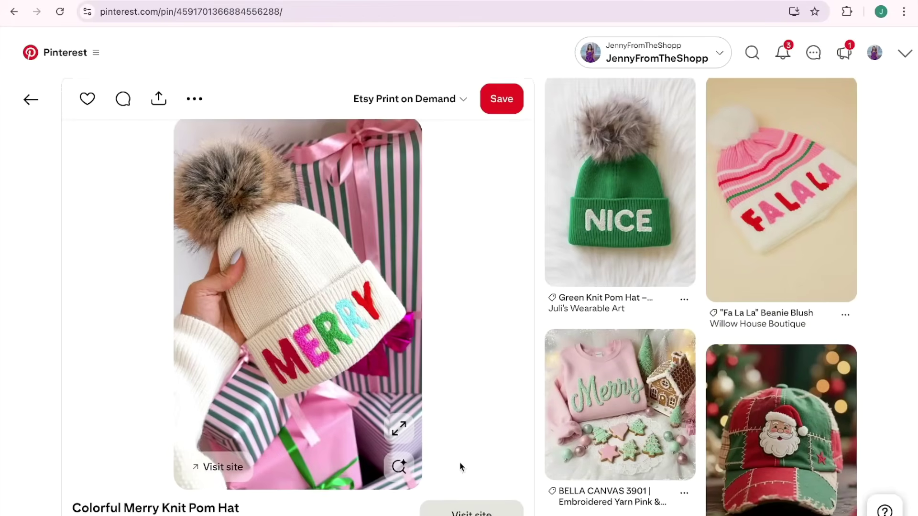
scroll(441, 433, "down", 12)
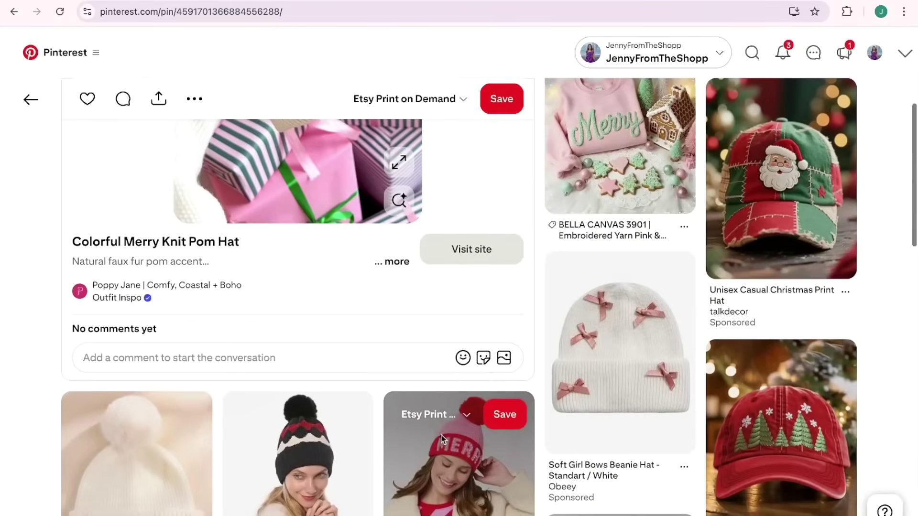
scroll(442, 438, "up", 10)
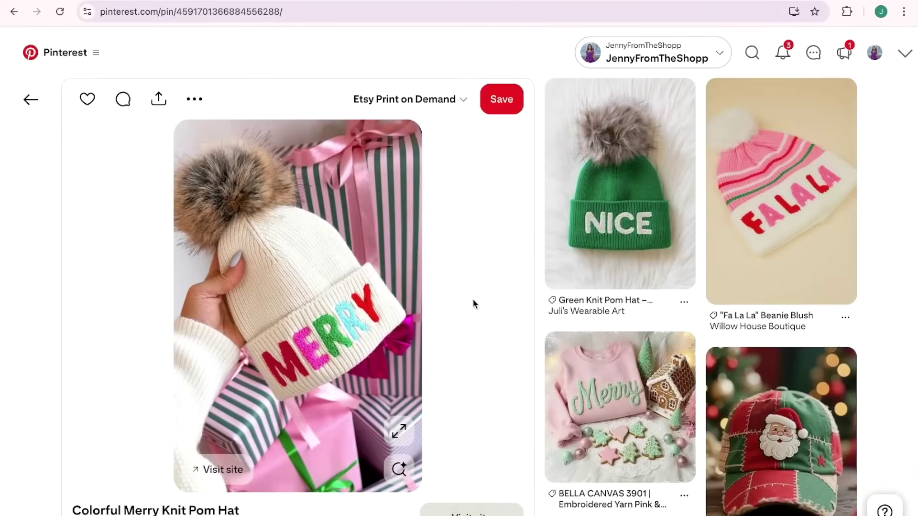
right_click(351, 304)
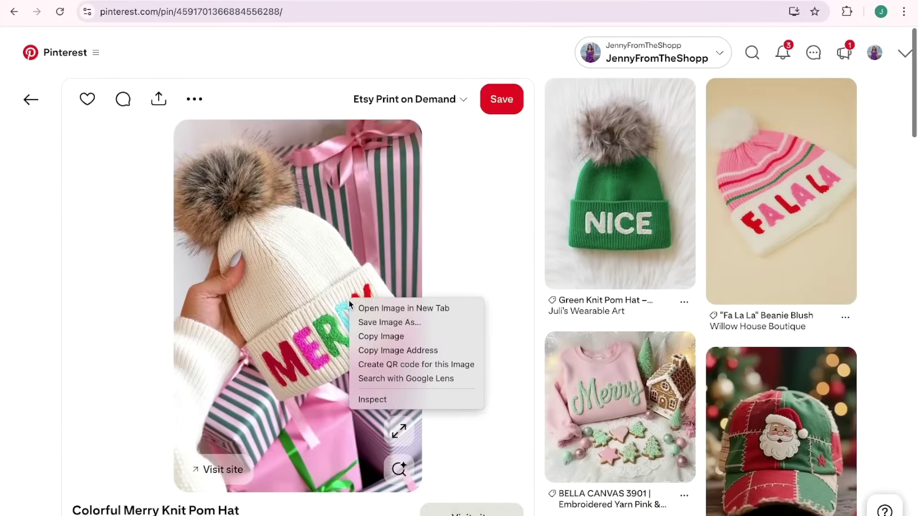
left_click(377, 323)
type("mo")
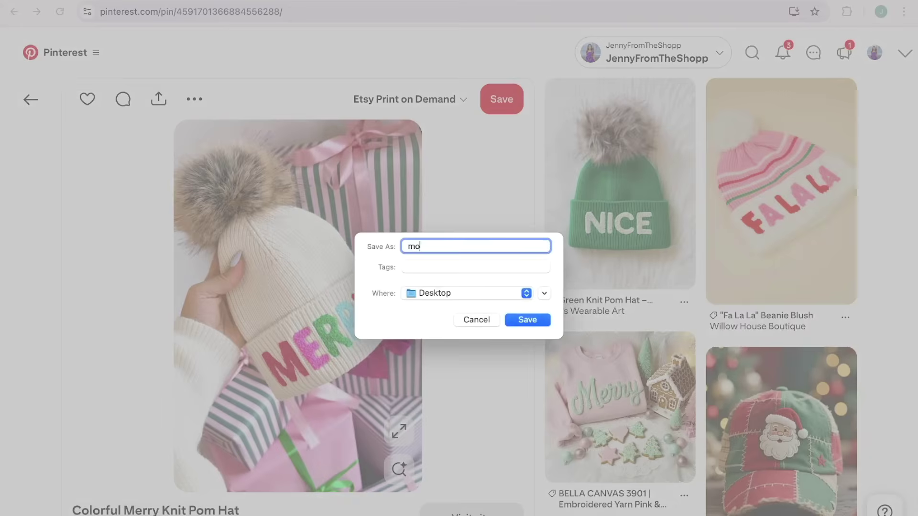
type("ckup example")
left_click(534, 319)
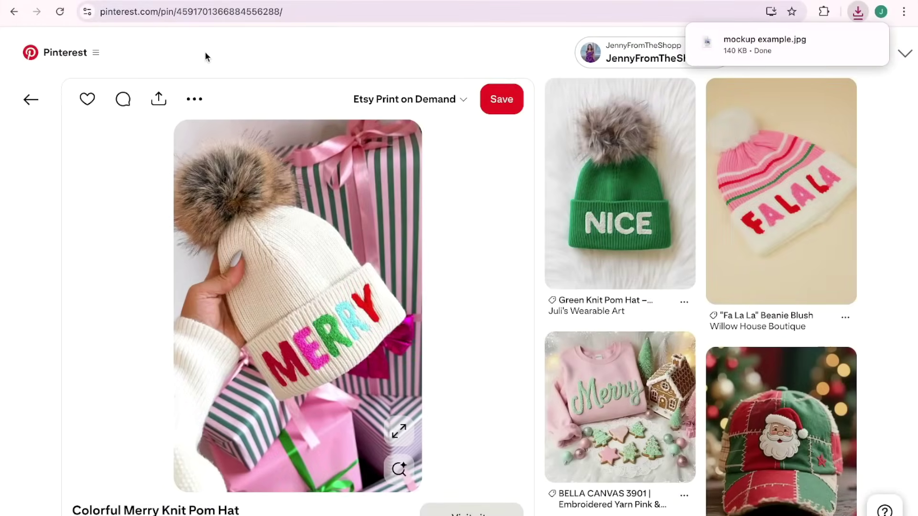
left_click(249, 1)
left_click(59, 404)
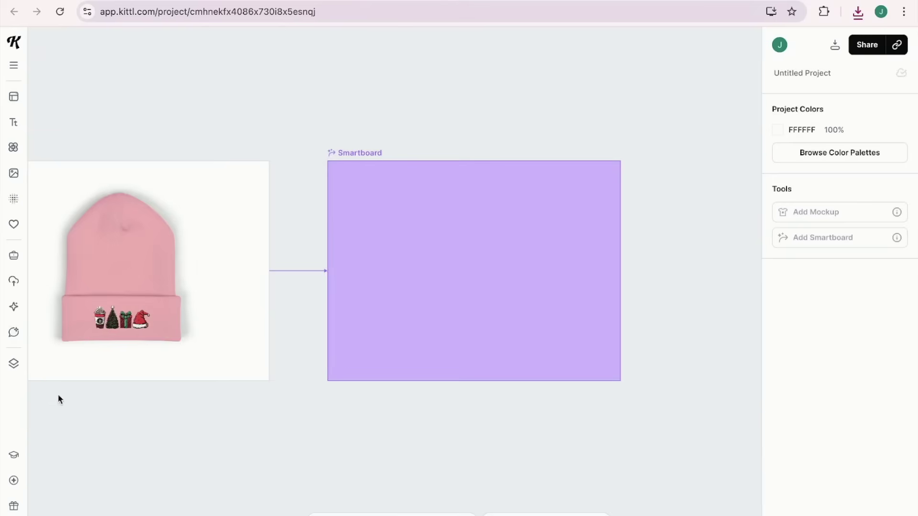
Send the hat photo to Kittl's AI chat, asking for an image-generator prompt for a similar mockup
left_click(13, 339)
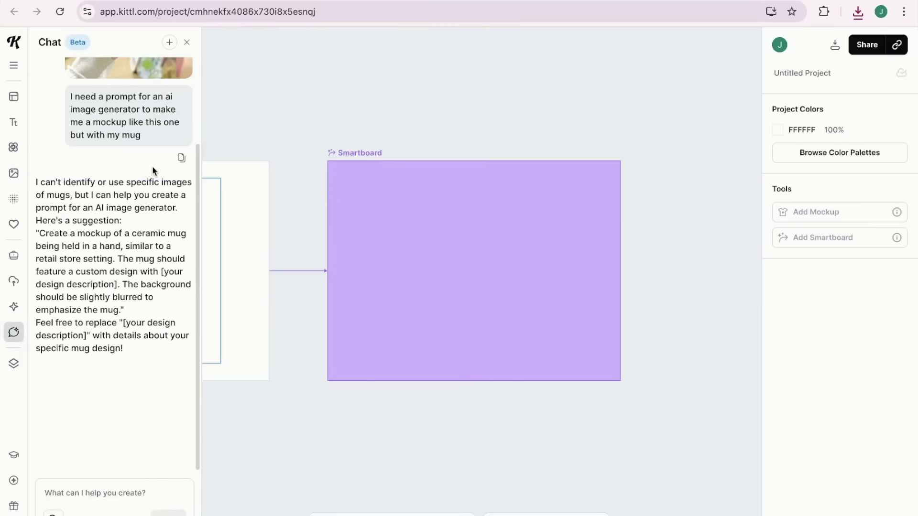
scroll(153, 167, "up", 2)
scroll(153, 168, "down", 1)
scroll(153, 170, "down", 1)
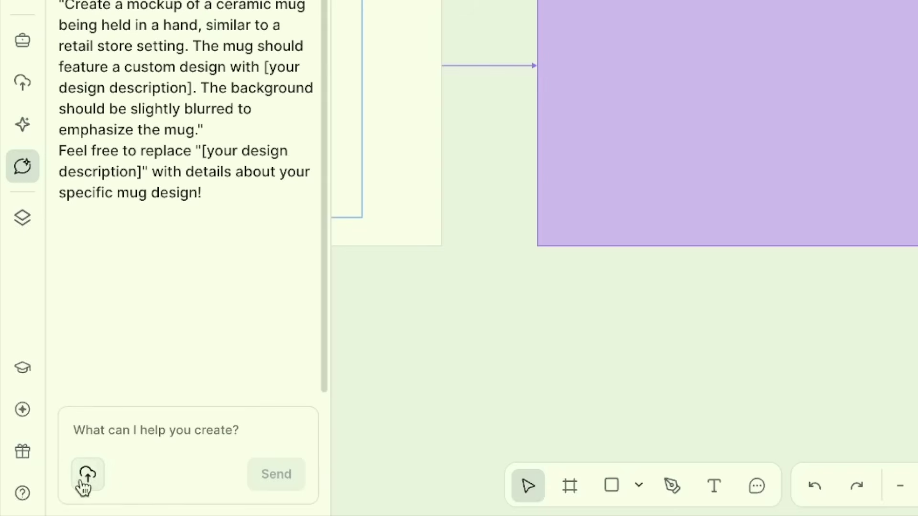
left_click(83, 486)
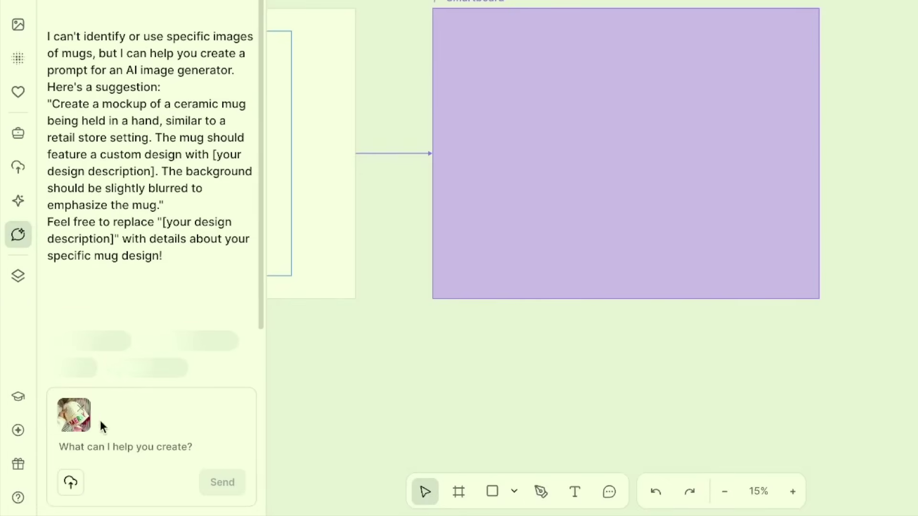
left_click(96, 430)
type("I need a prompt for an ai image generator to make me a mockup like this one with the christmas gifts in the background and a persons arm and hand visibly holding it. Prompt it to ensure that my own emrboidered design is visible as well.")
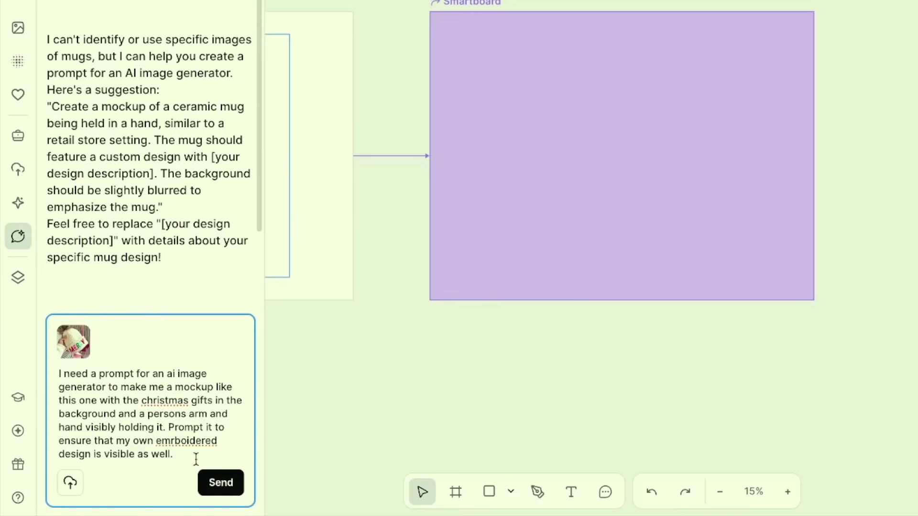
left_click(220, 482)
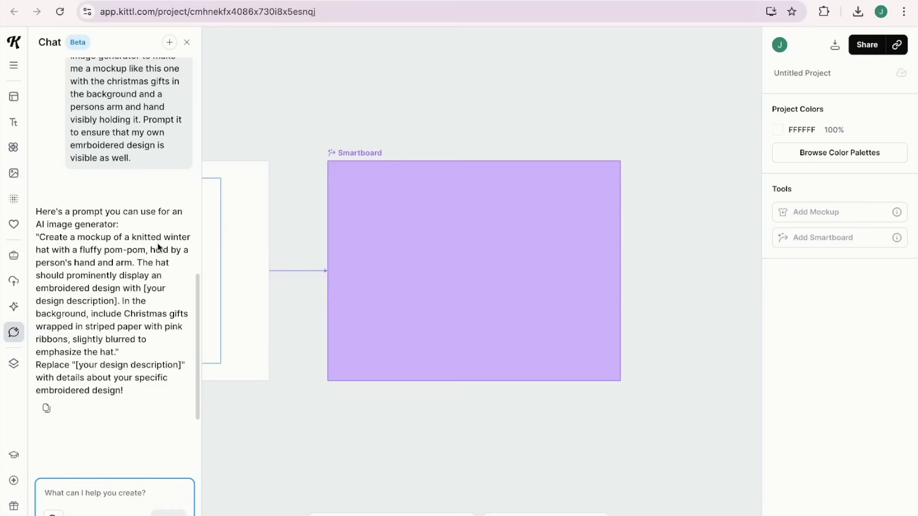
Copy the suggested mockup prompt from the chat reply and paste it into the beanie Smartboard
left_click_drag(39, 237, 124, 393)
key("ctrl+c")
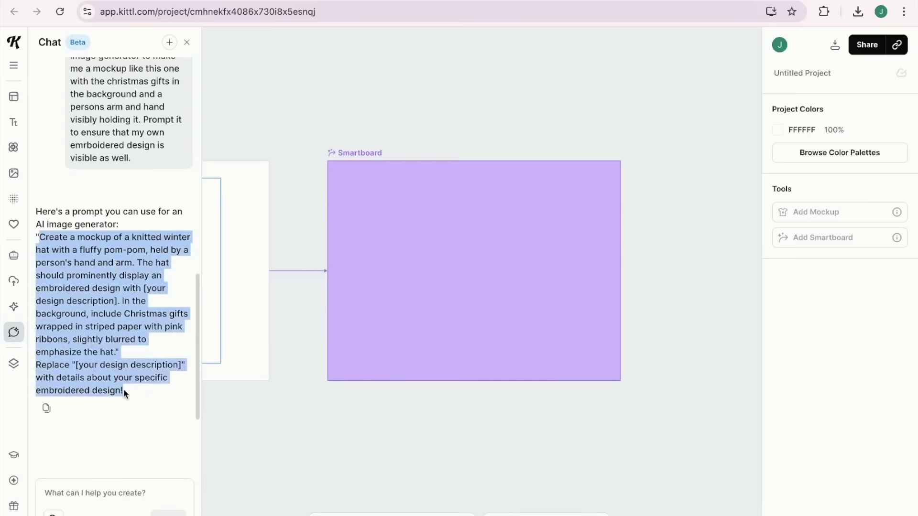
left_click(470, 322)
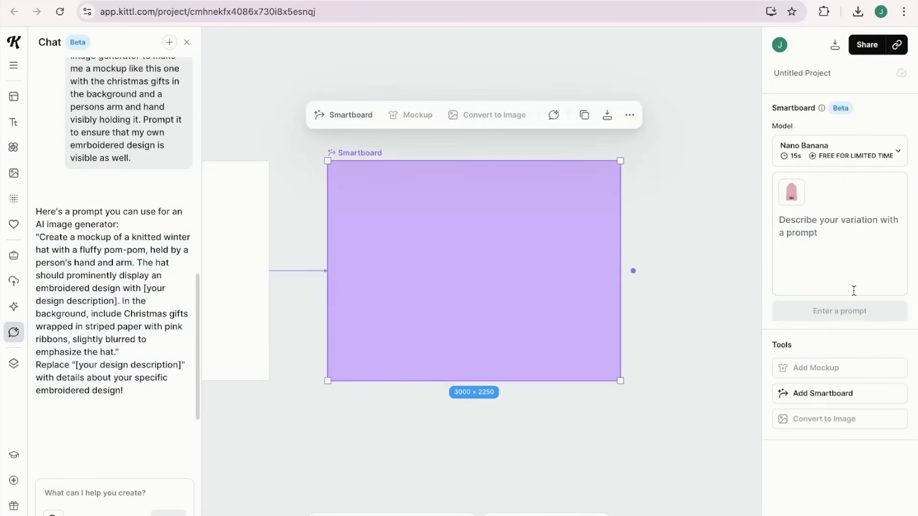
left_click(841, 243)
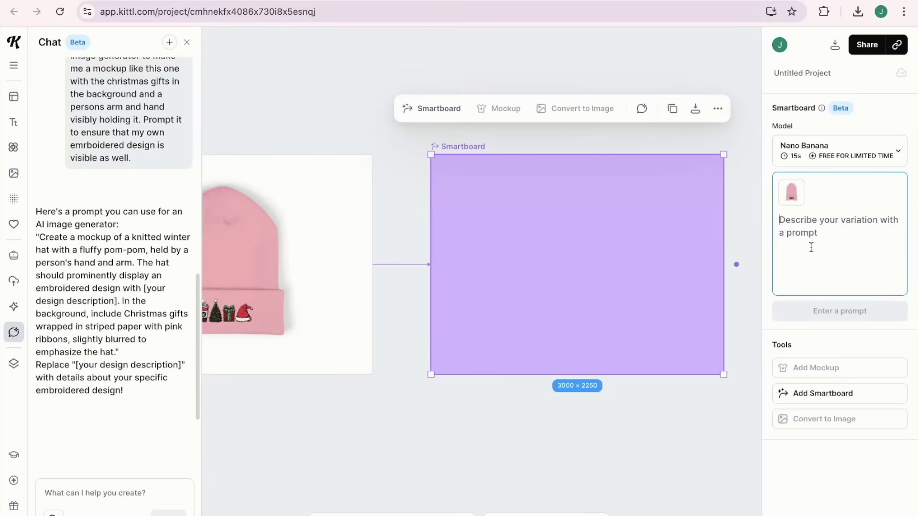
key("ctrl+v")
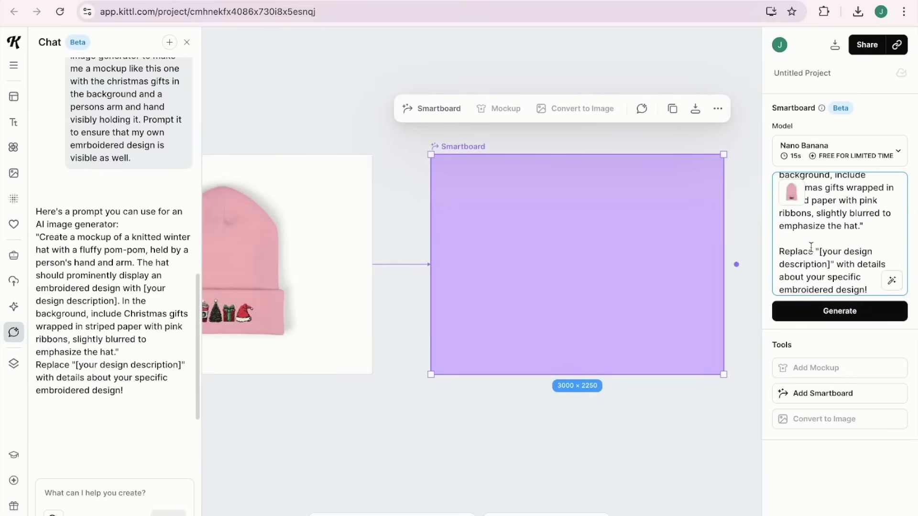
Replace 'knitted winter hat' with 'the above image', drop the pom-pom phrase, and change 'an' to 'the above'
scroll(843, 232, "up", 5)
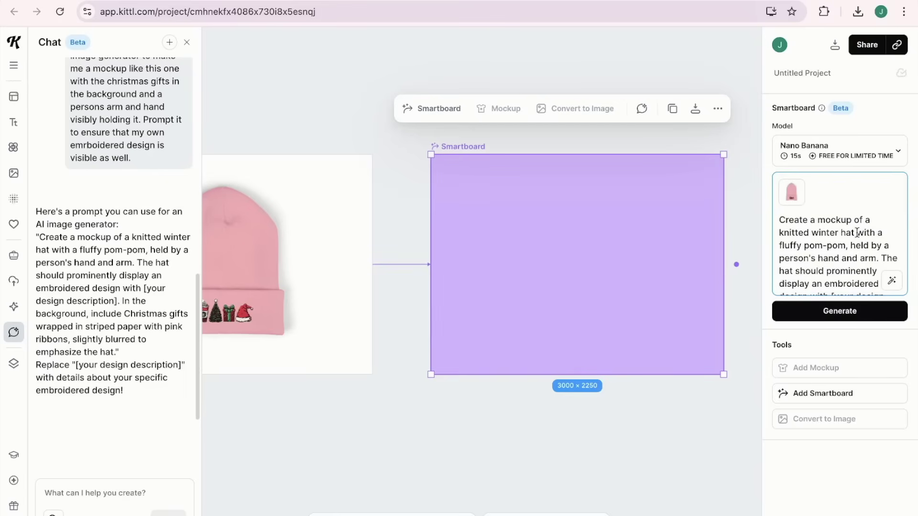
left_click_drag(857, 233, 779, 232)
type("the above")
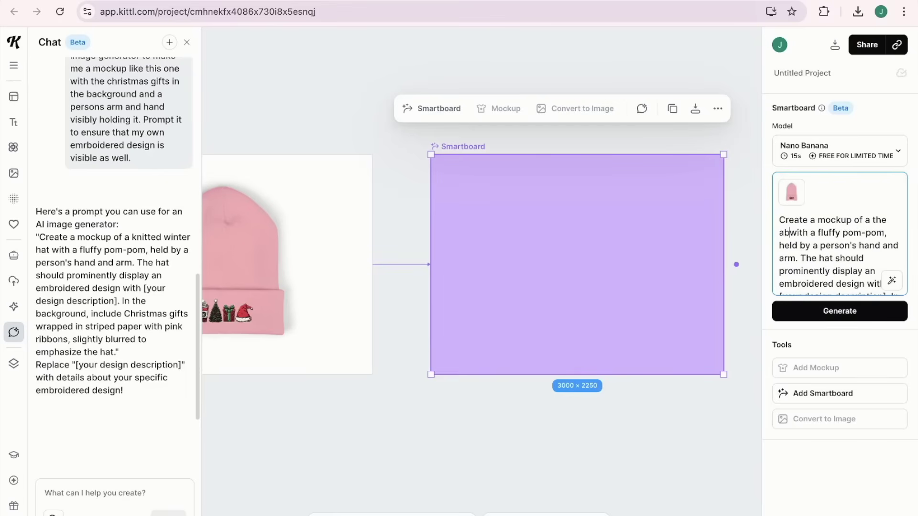
type(" image")
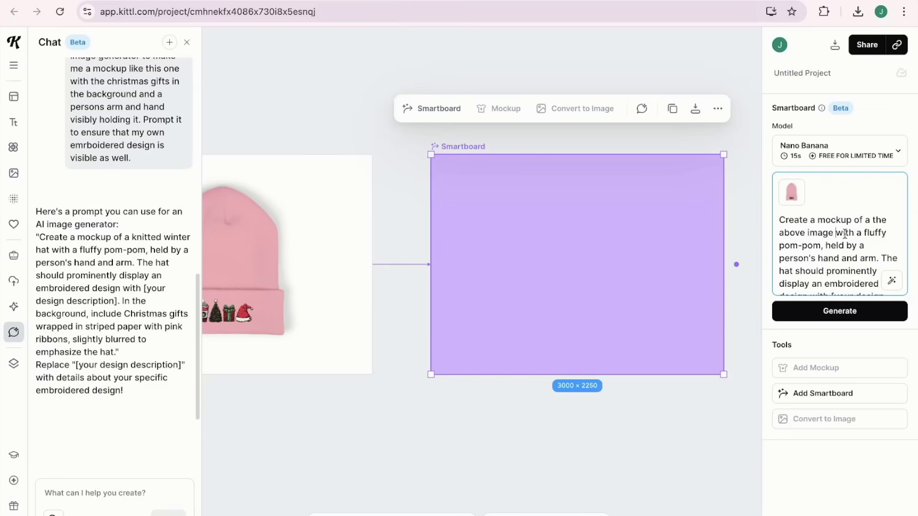
left_click_drag(835, 233, 820, 245)
key("BackSpace")
key("BackSpace")
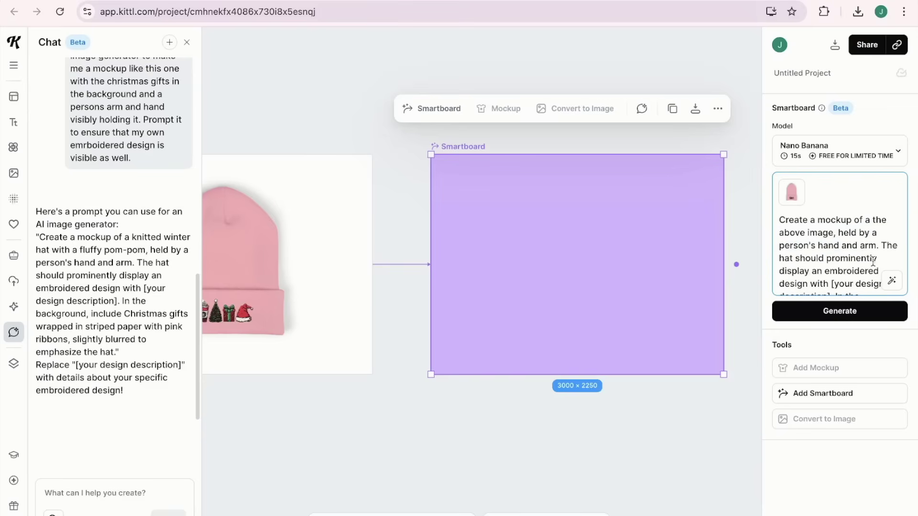
scroll(873, 261, "down", 1)
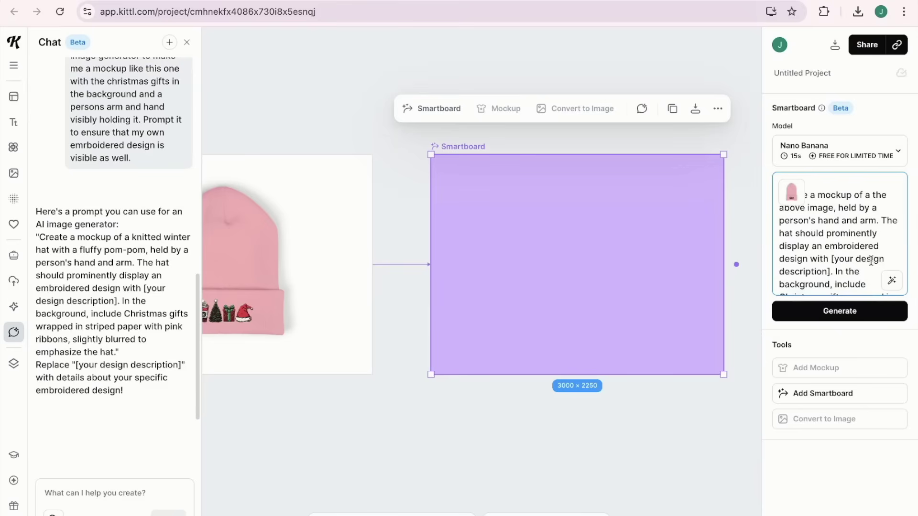
double_click(821, 242)
type("the above")
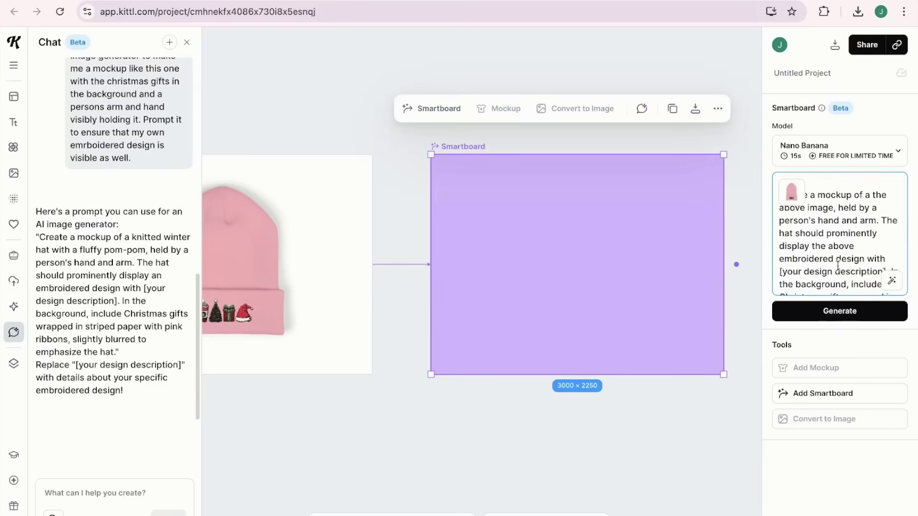
Replace the design-description placeholder with a period and delete the closing Replace instruction paragraph
scroll(838, 265, "down", 1)
left_click_drag(794, 235, 864, 210)
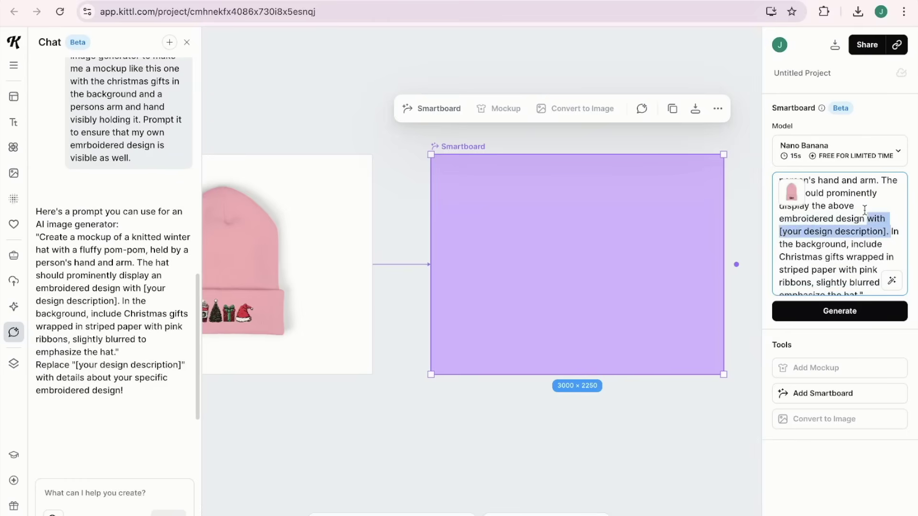
type(".")
scroll(835, 252, "down", 2)
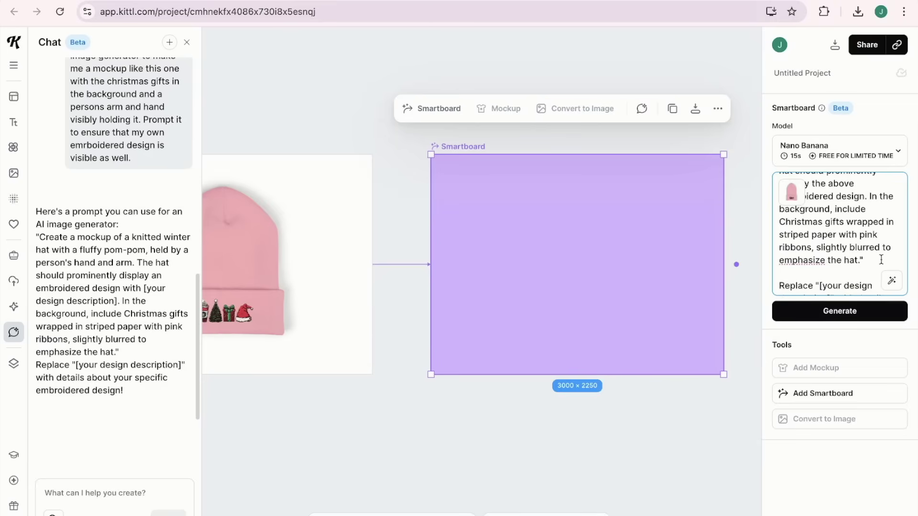
scroll(881, 260, "down", 2)
left_click_drag(867, 282, 779, 248)
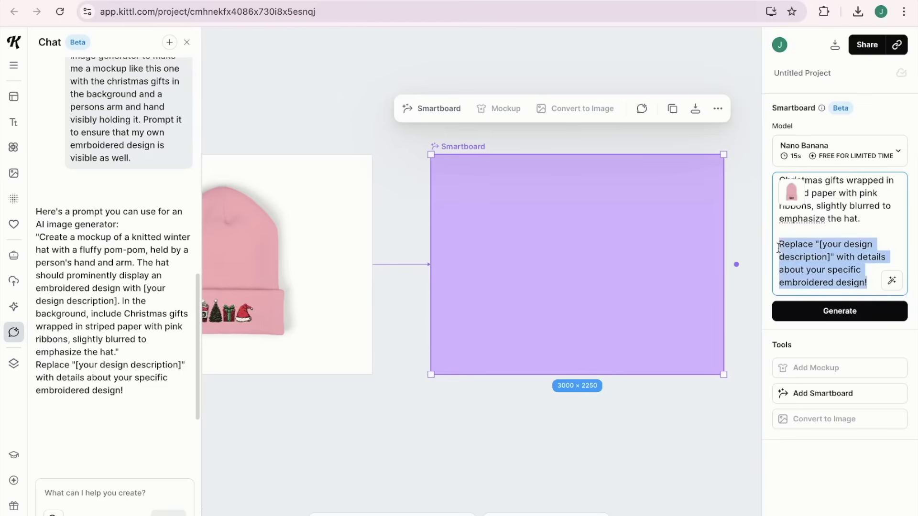
key("BackSpace")
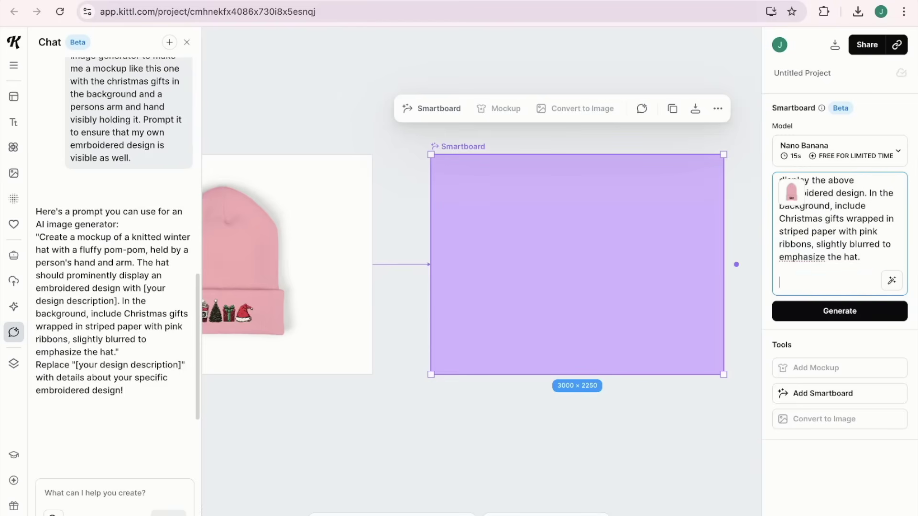
left_click_drag(868, 270, 791, 208)
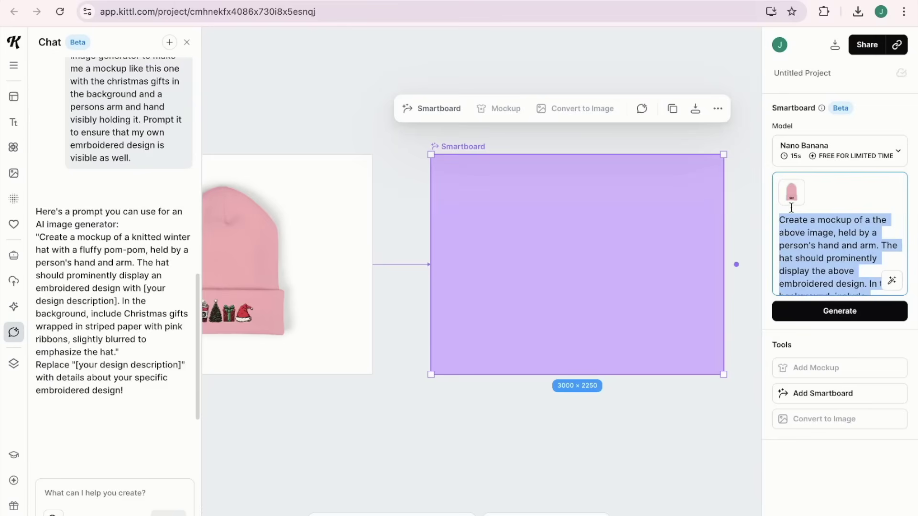
Enhance the Smartboard prompt with AI and review the rewritten text, which ends with professional lighting and high-resolution textures
left_click(834, 232)
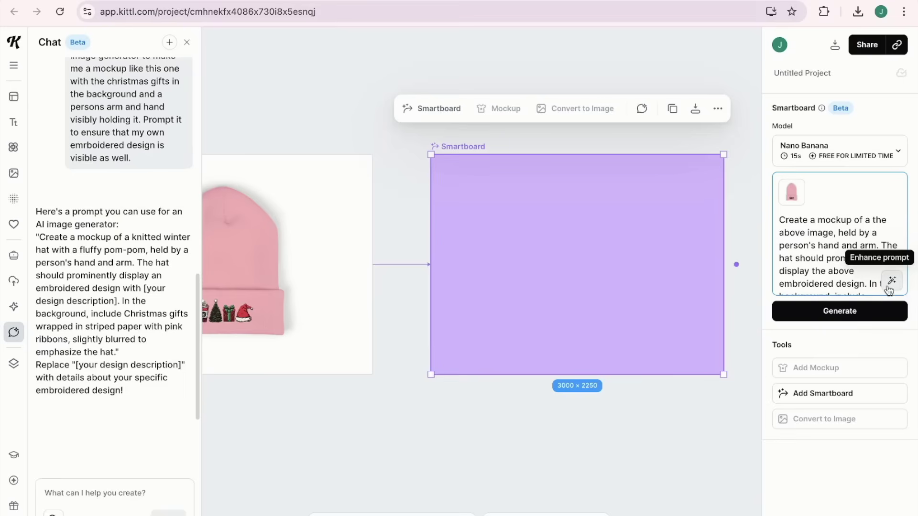
left_click(889, 287)
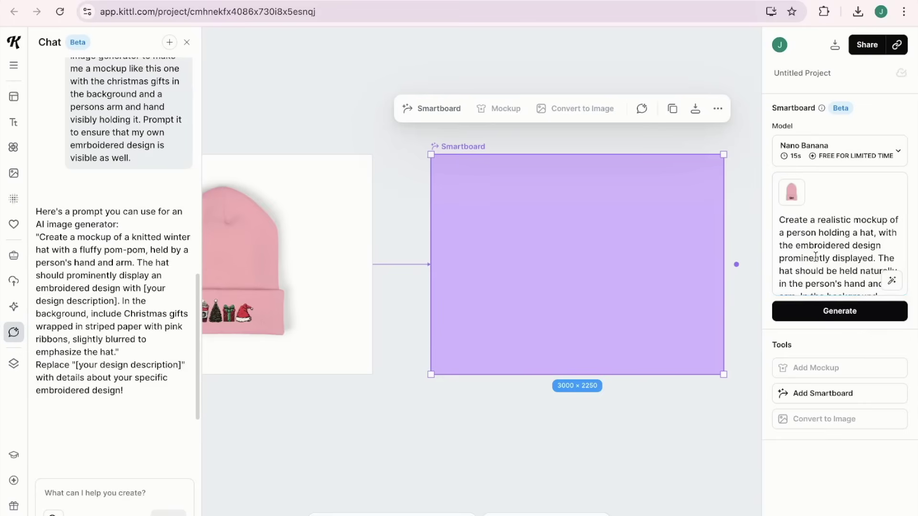
scroll(810, 263, "down", 2)
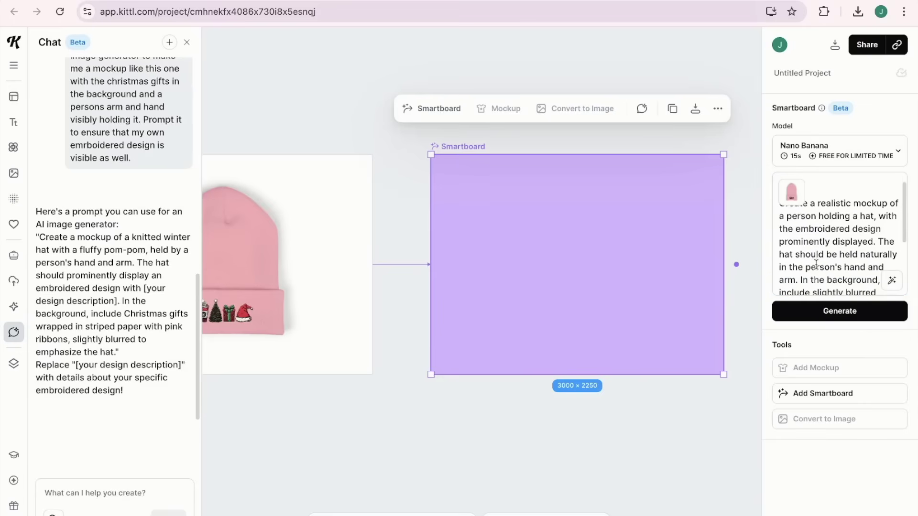
scroll(815, 265, "down", 1)
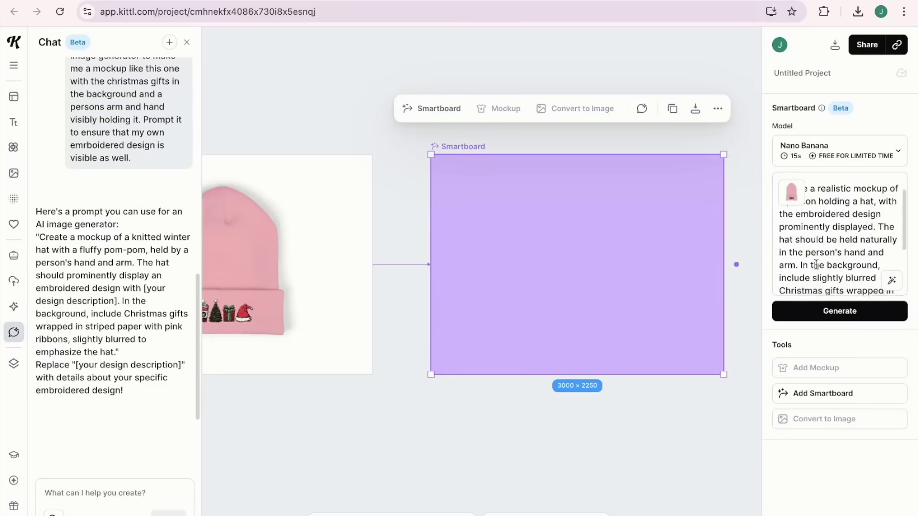
scroll(816, 264, "down", 3)
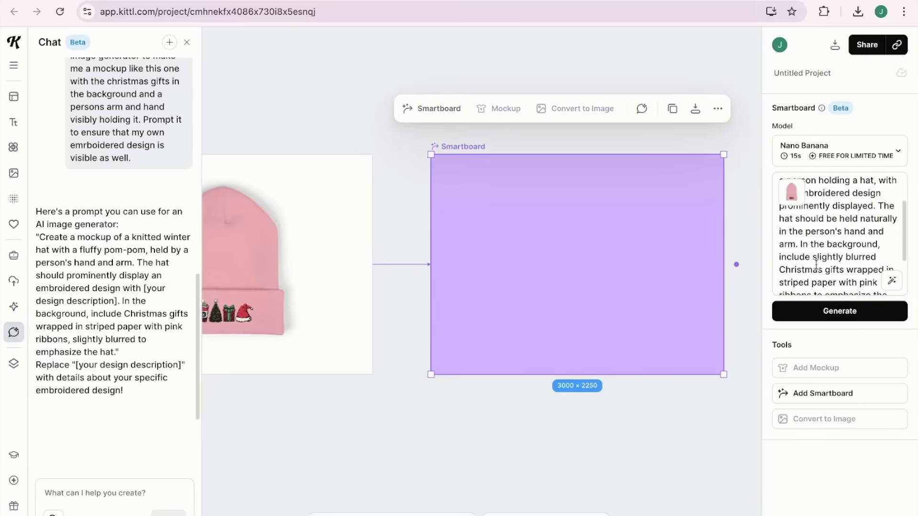
scroll(815, 263, "down", 1)
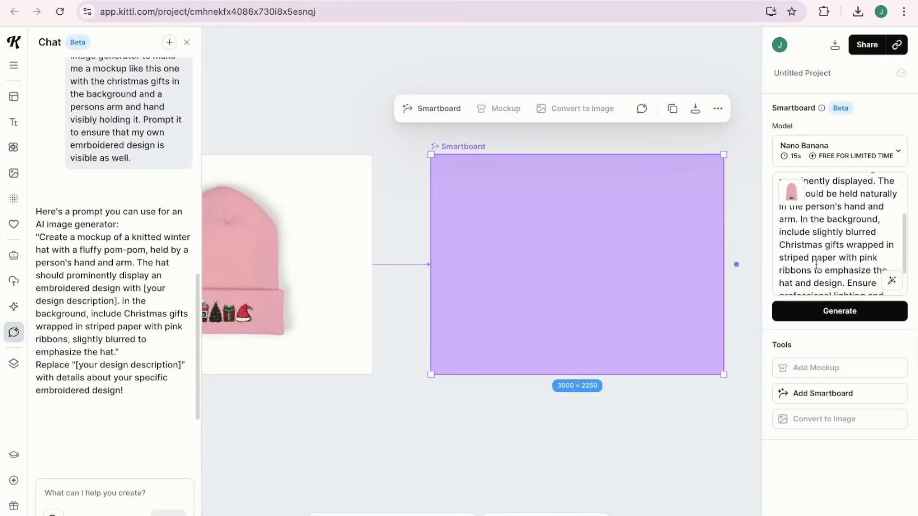
scroll(815, 264, "down", 2)
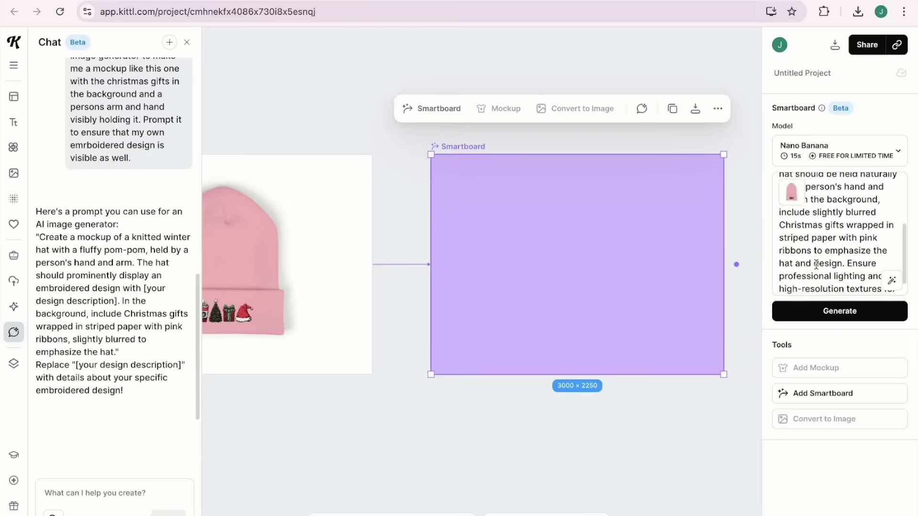
scroll(816, 264, "down", 1)
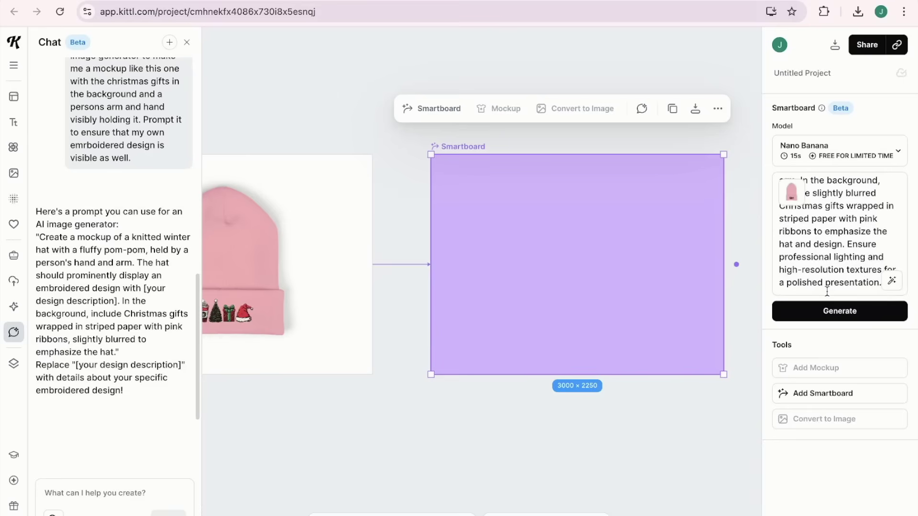
Generate the hand-held pink beanie mockup from the prompt and pan right to view the results
left_click(846, 318)
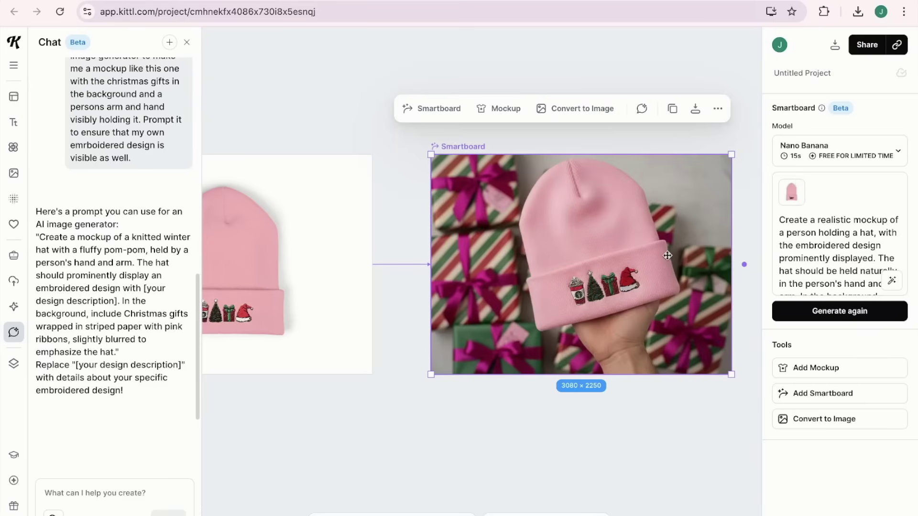
scroll(663, 255, "right", 3)
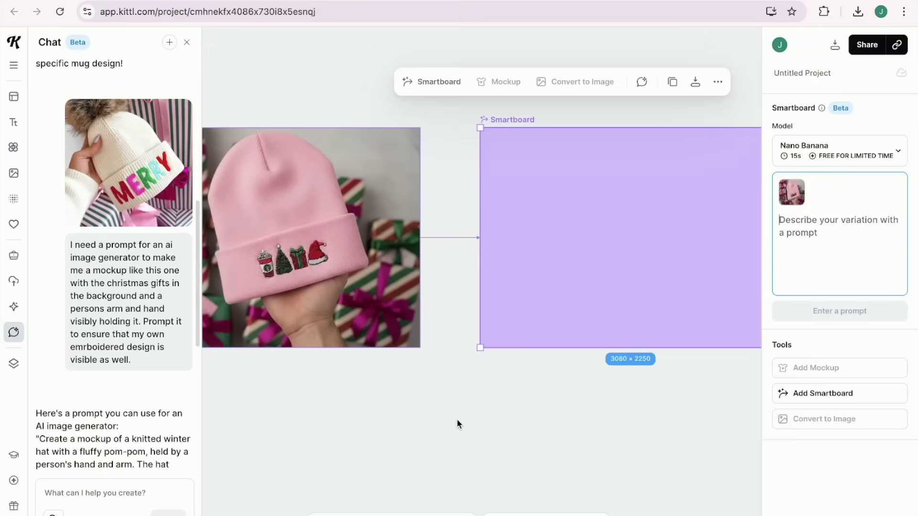
scroll(456, 419, "right", 3)
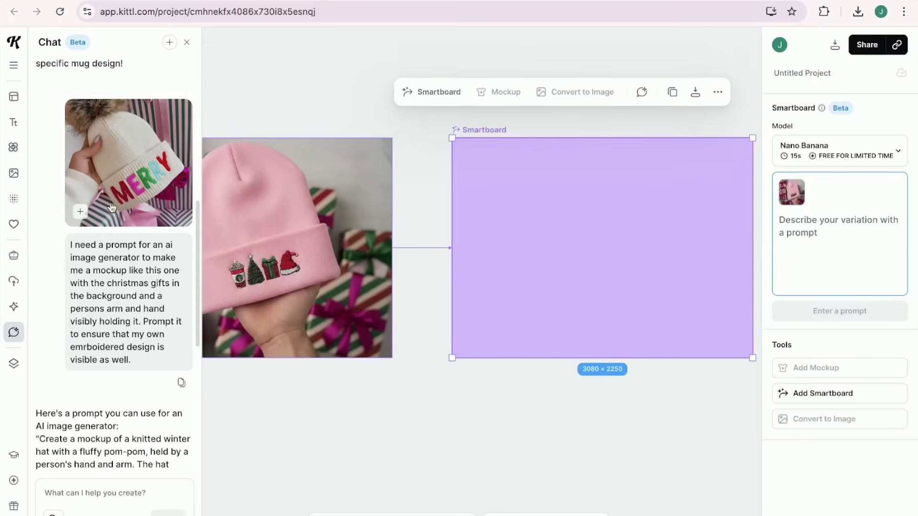
Paste a prompt asking for a visible thumb and grey sweater sleeve, then enhance it with AI
key("ctrl+v")
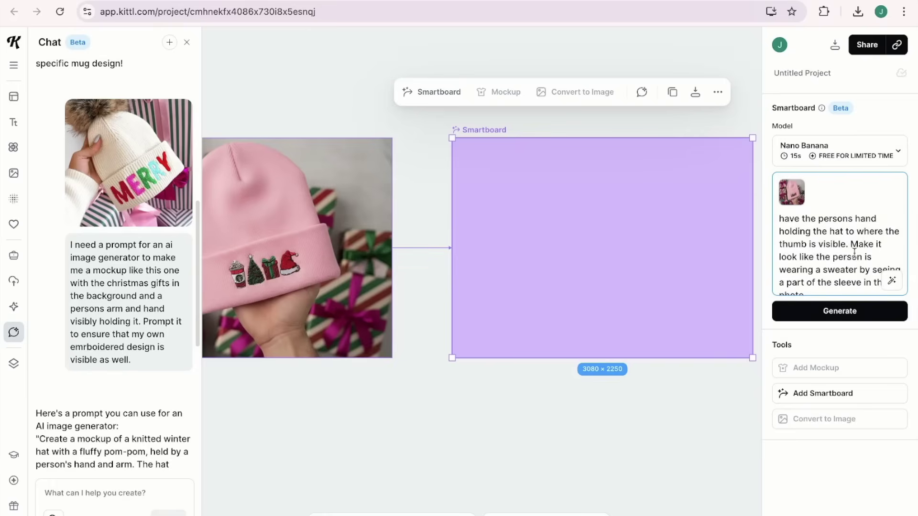
scroll(856, 258, "down", 1)
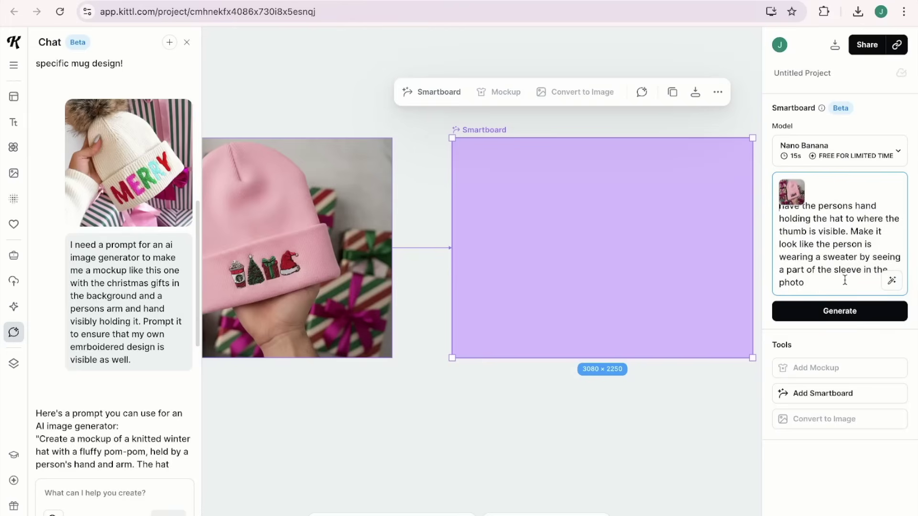
left_click(892, 282)
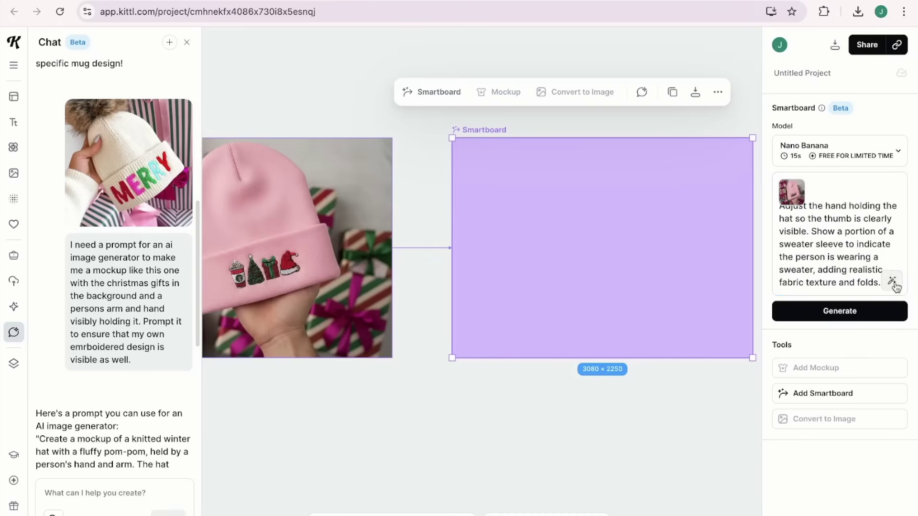
scroll(860, 249, "up", 1)
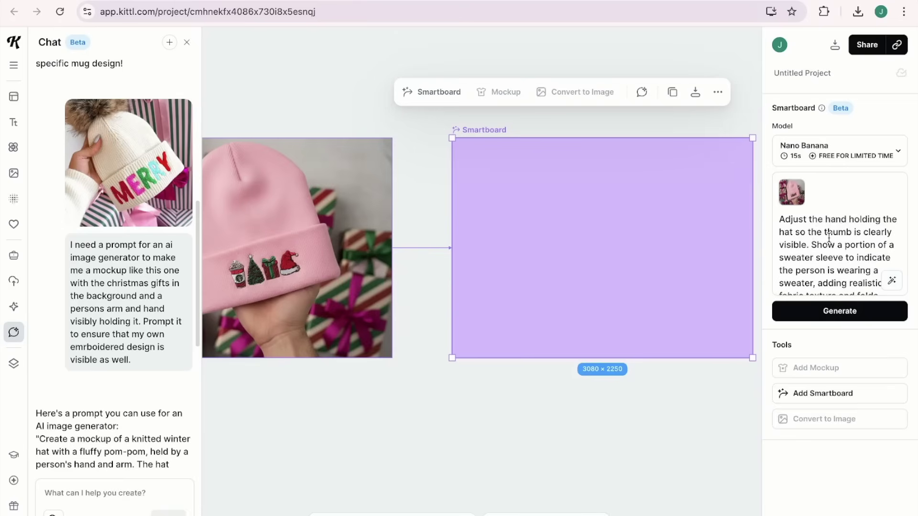
scroll(829, 237, "down", 1)
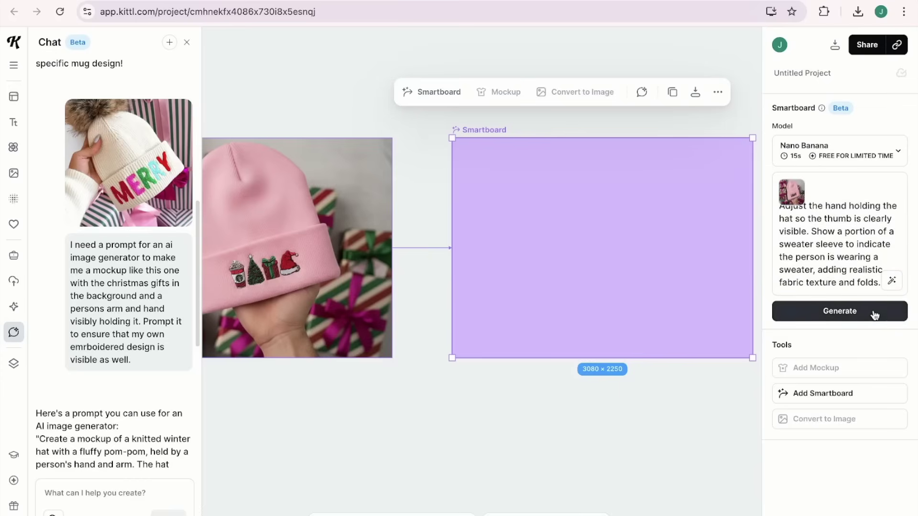
Generate the thumb-and-sleeve mockup, then regenerate it with the prompt 'change the color of the sweater on the persons arm to cream'
left_click(832, 312)
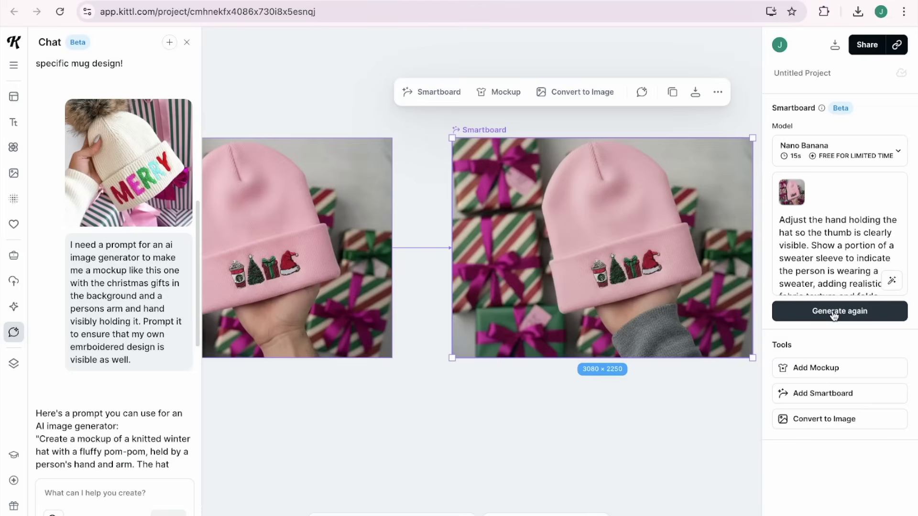
scroll(658, 345, "right", 1)
scroll(658, 345, "right", 3)
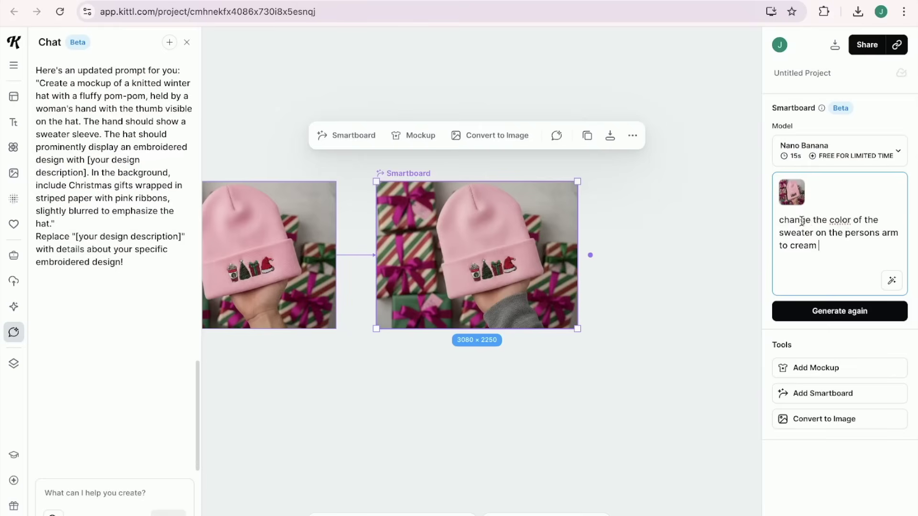
left_click(833, 316)
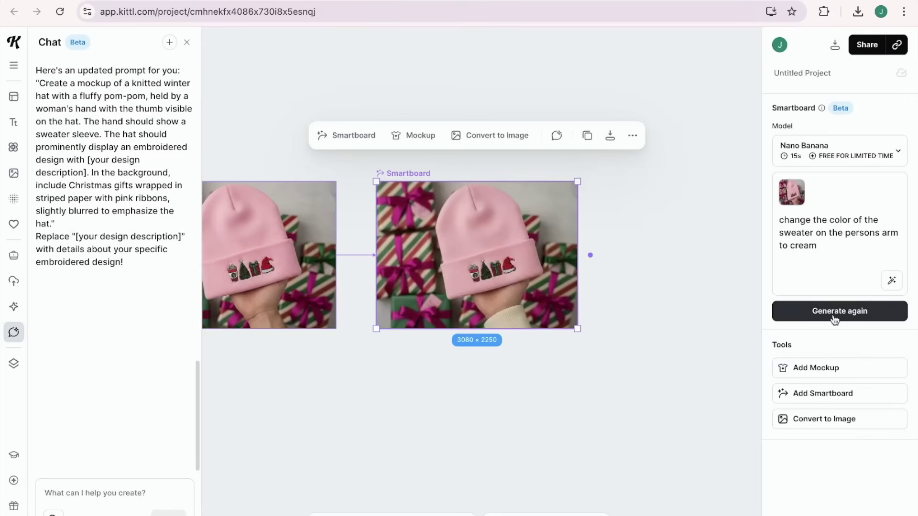
Zoom to the second Smartboard to inspect the cream-sleeve mockup, then zoom out to show all boards
key("shift+2")
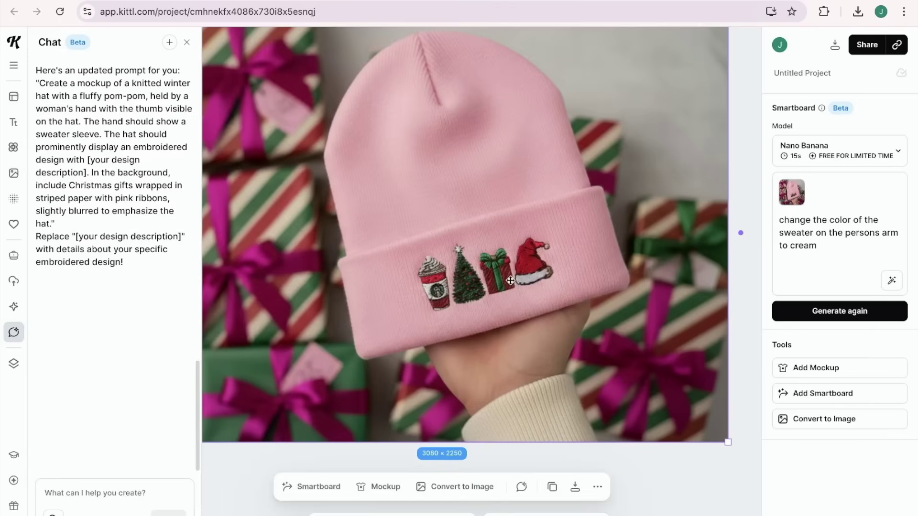
scroll(510, 280, "down", 5)
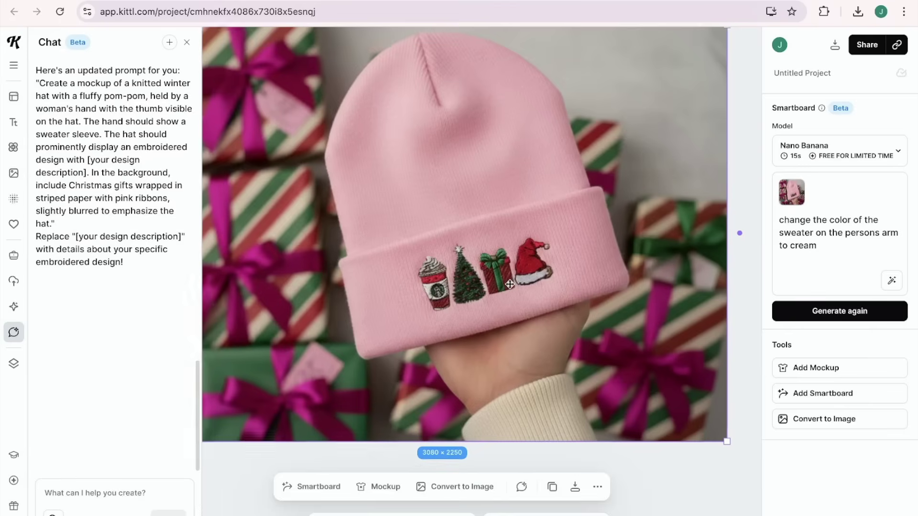
scroll(509, 284, "left", 2)
scroll(510, 284, "left", 2)
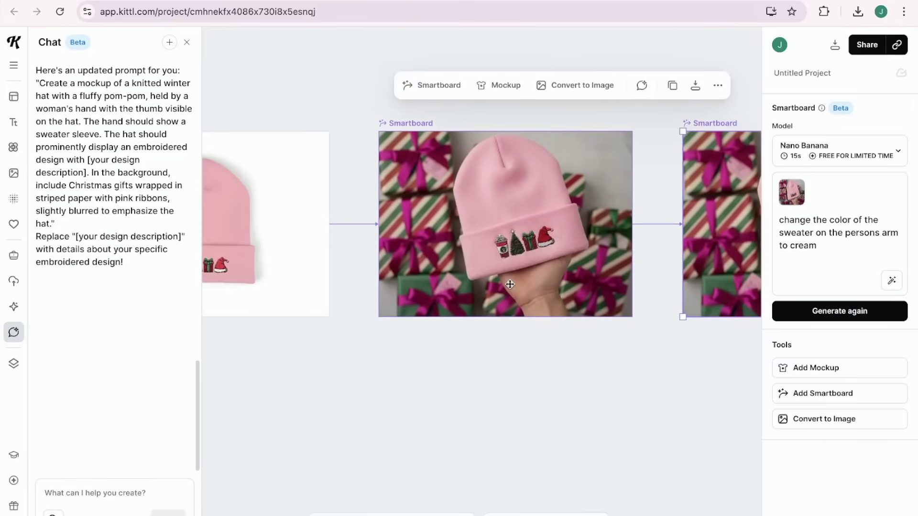
scroll(483, 296, "down", 5)
scroll(483, 296, "up", 1)
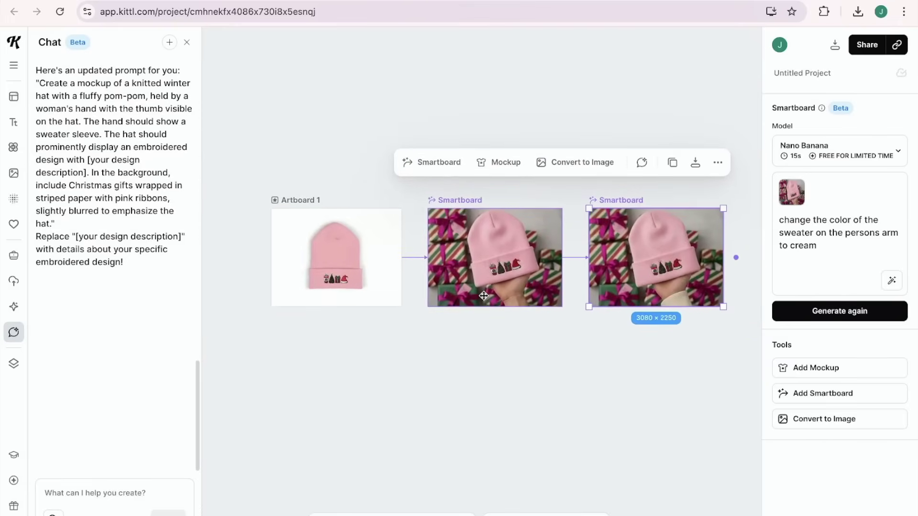
scroll(484, 296, "down", 1)
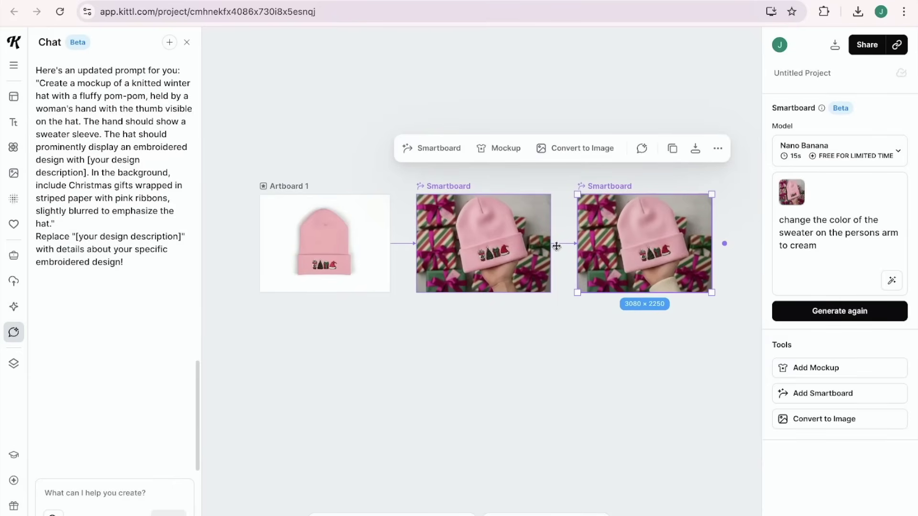
Create a third Smartboard from the original beanie Artboard 1, below the two finished mockups
left_click(380, 211)
scroll(280, 210, "up", 1)
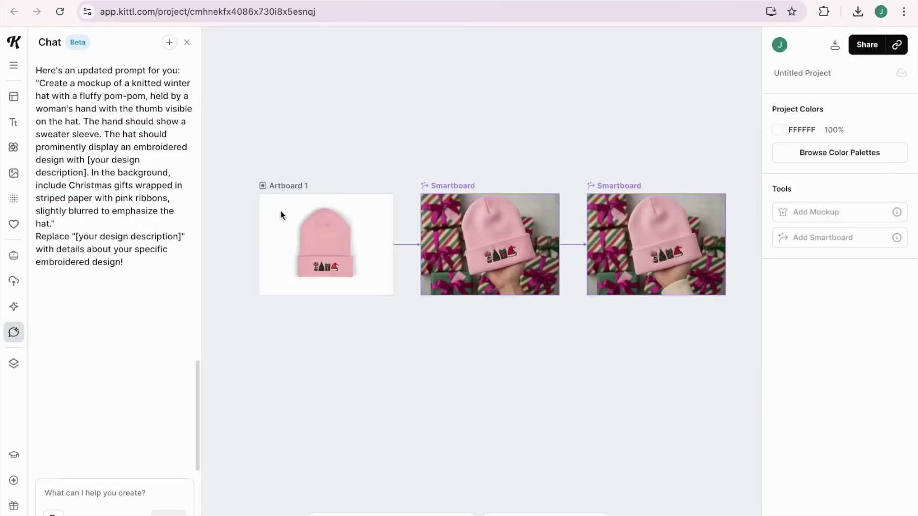
scroll(280, 210, "up", 3)
left_click(261, 169)
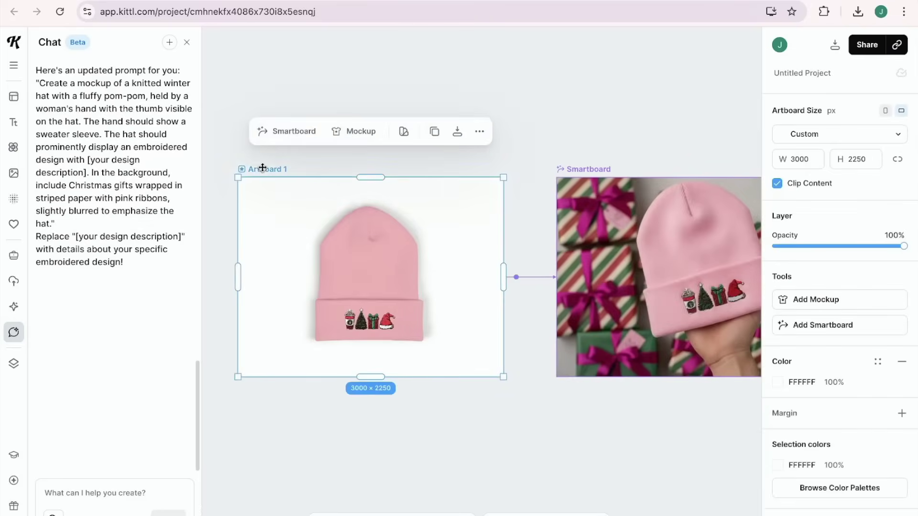
left_click(291, 139)
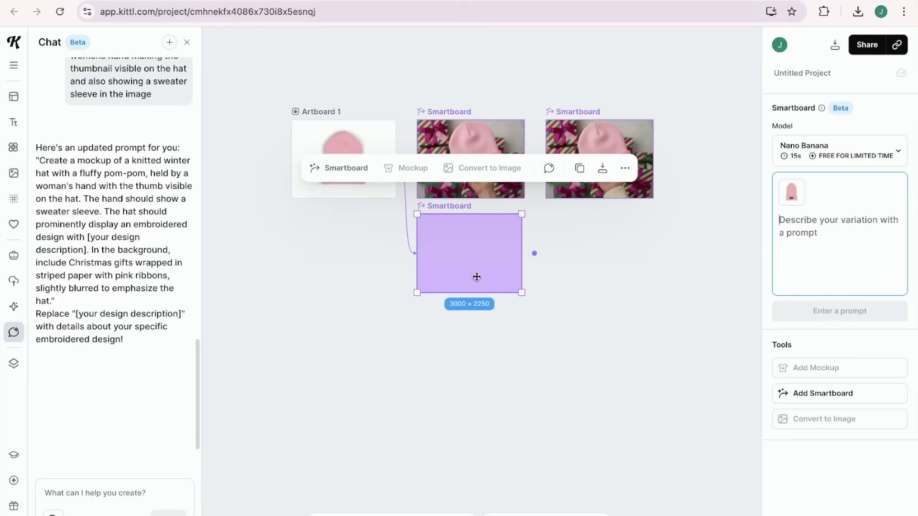
scroll(647, 265, "up", 5)
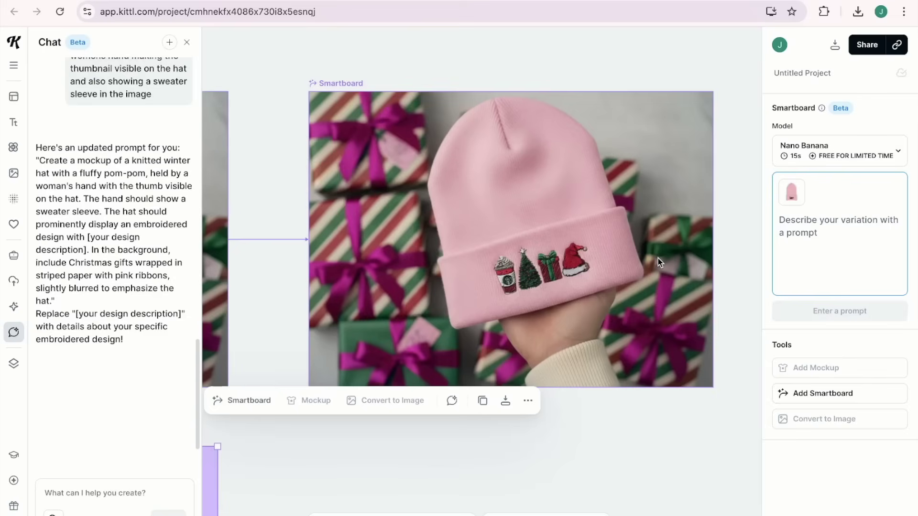